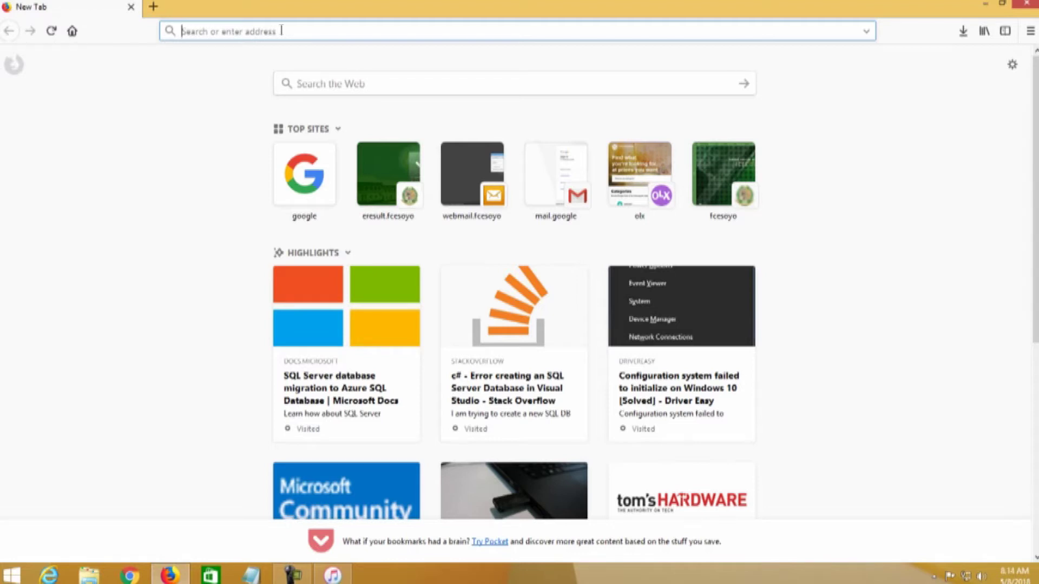
text(eresult.fcesoyo.edu.ng/)
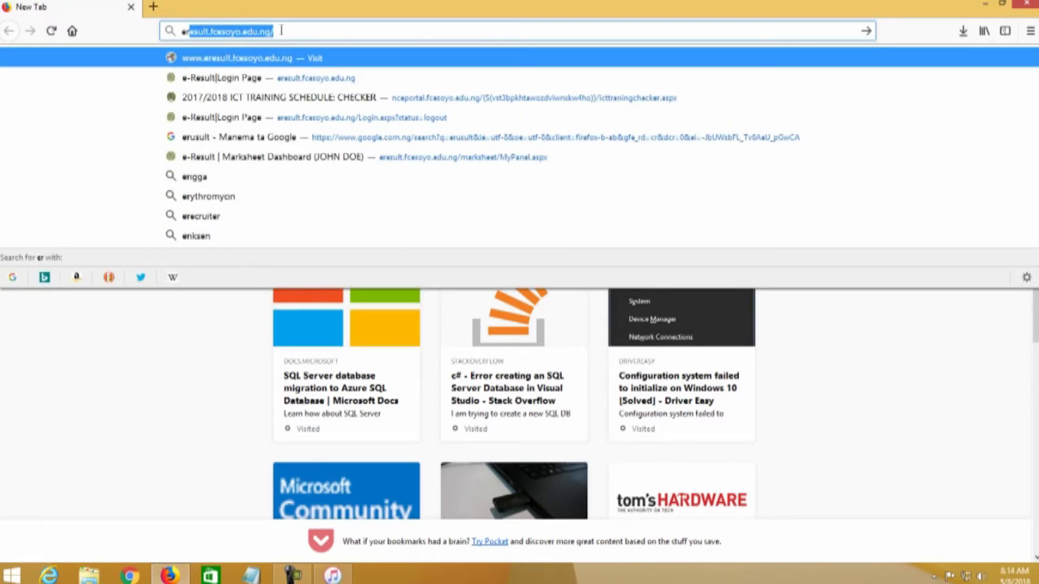
key(Return)
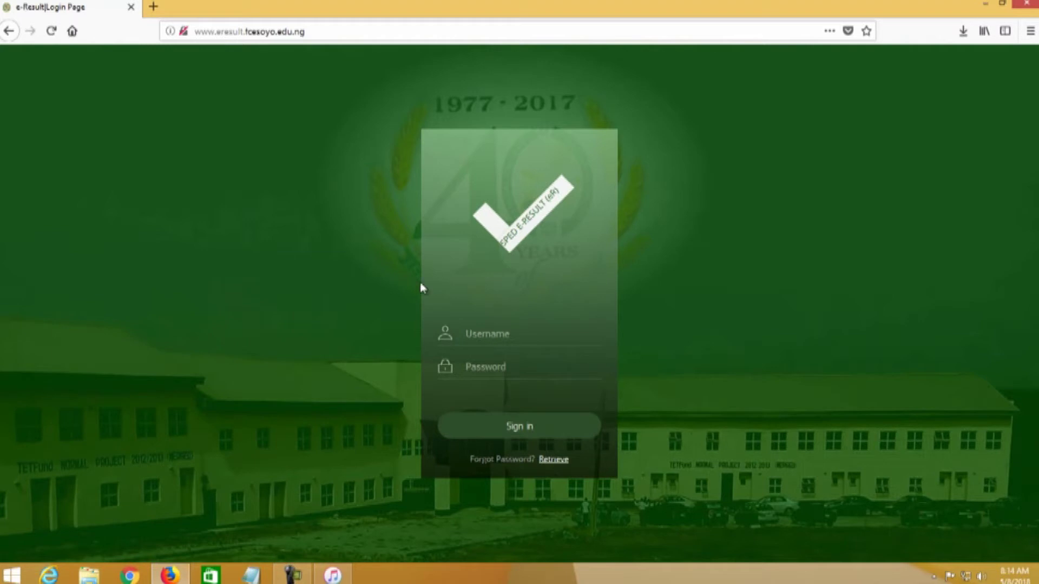
click(492, 333)
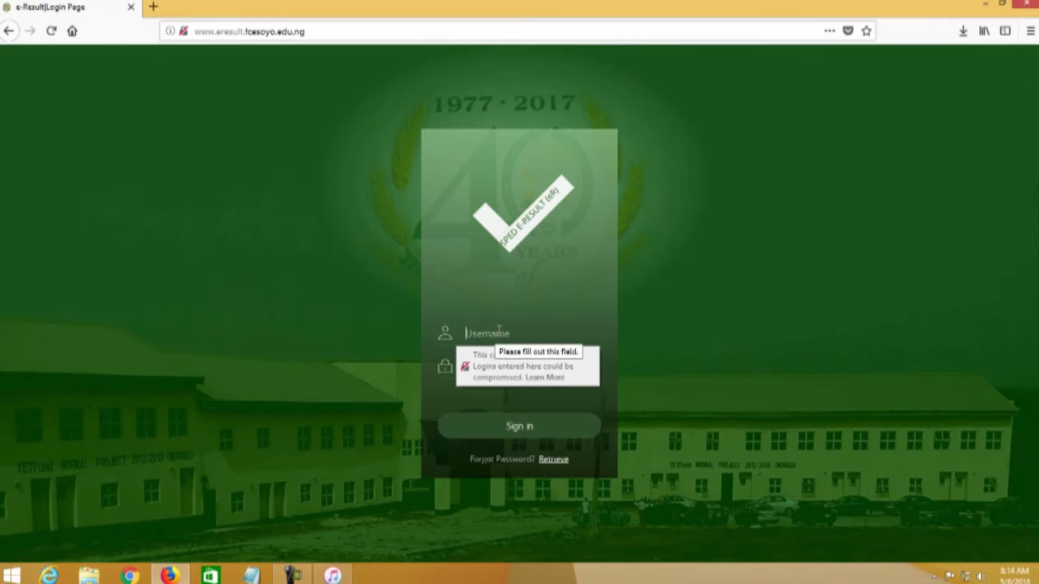
click(517, 373)
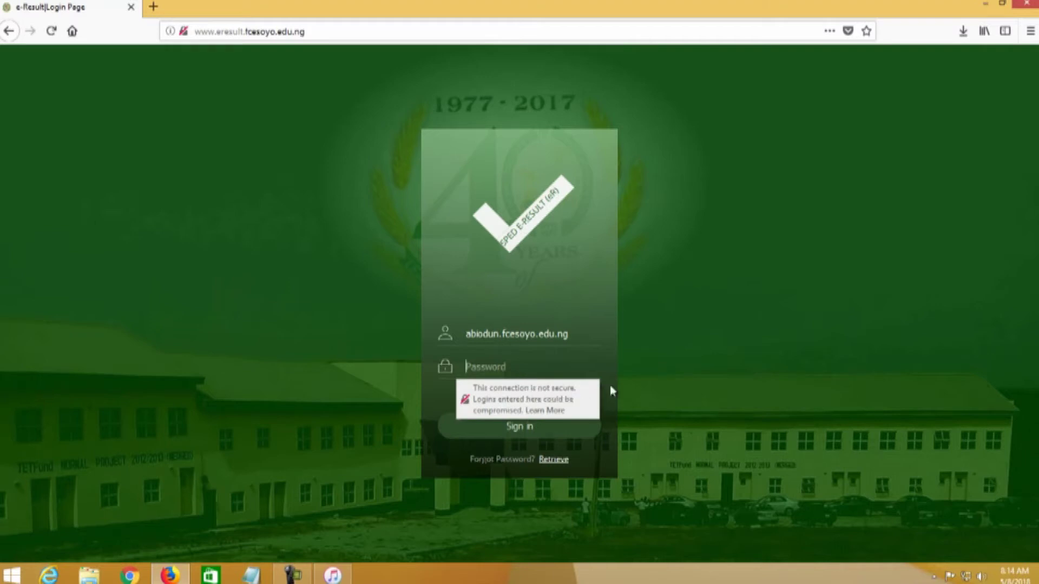
click(635, 392)
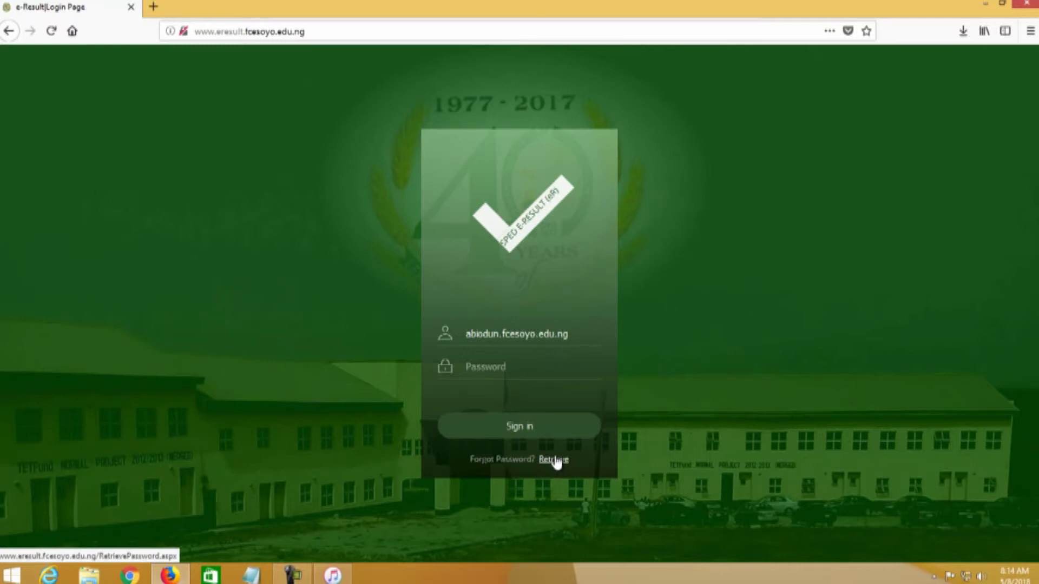
Open the Retrieve Password page and enter the lecturer's login ID as username.
click(554, 461)
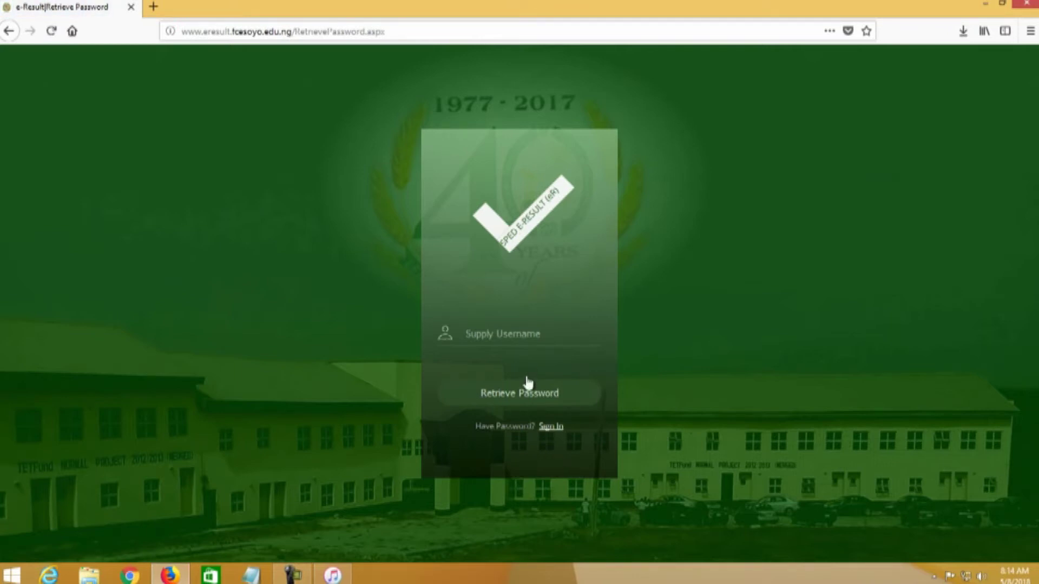
click(493, 334)
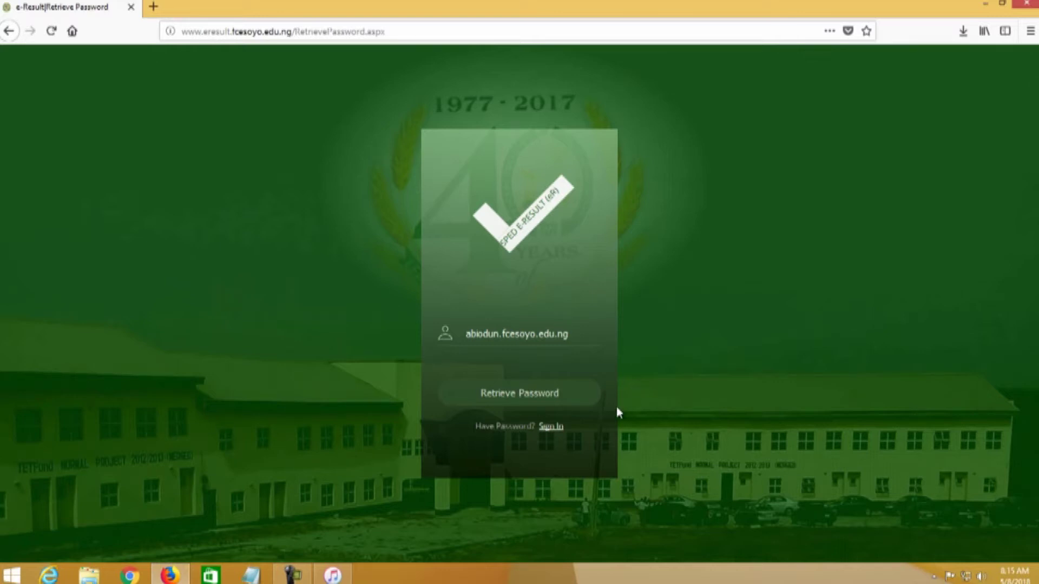
Return to the sign-in page and enter the lecturer's login ID as username.
click(554, 429)
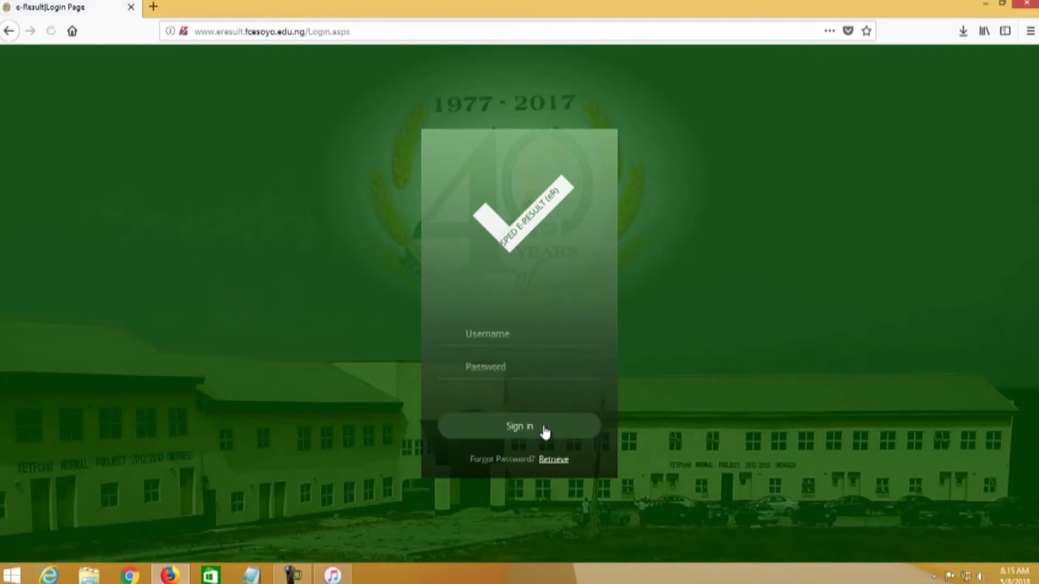
click(499, 336)
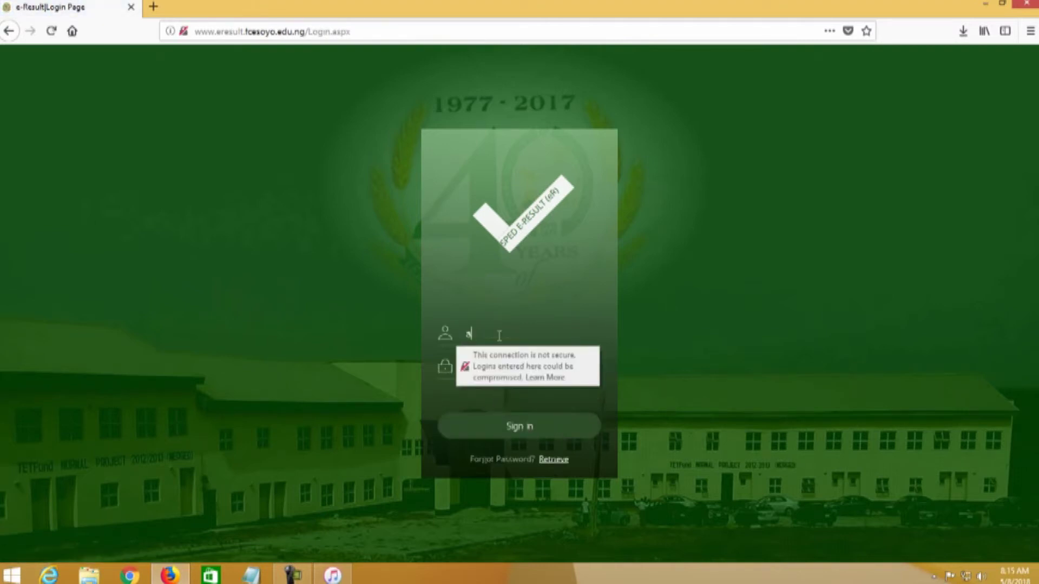
click(645, 292)
Enter the account password, sign in, and decline Firefox's offer to save the login.
click(527, 361)
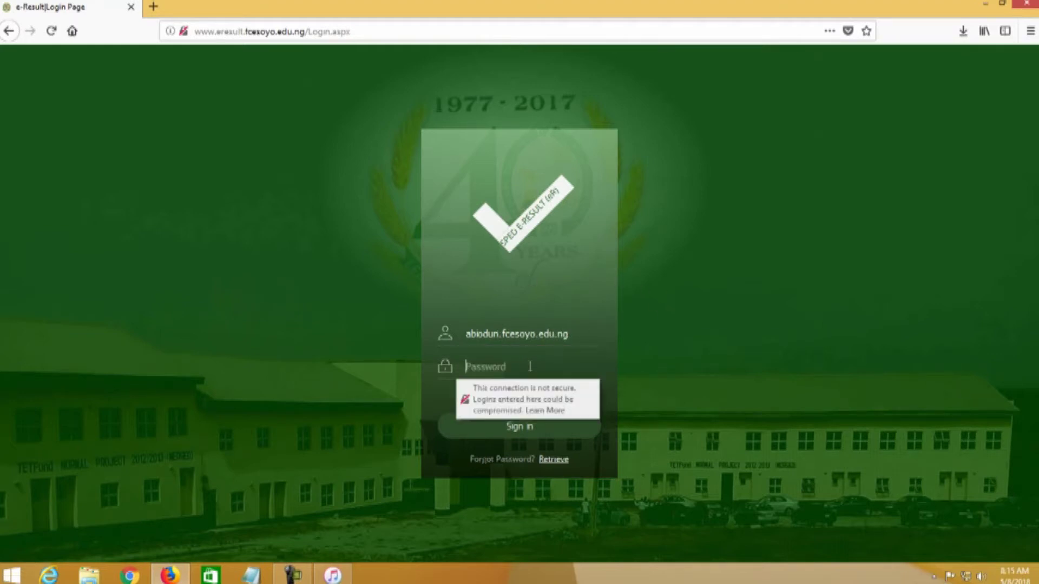
text(***********)
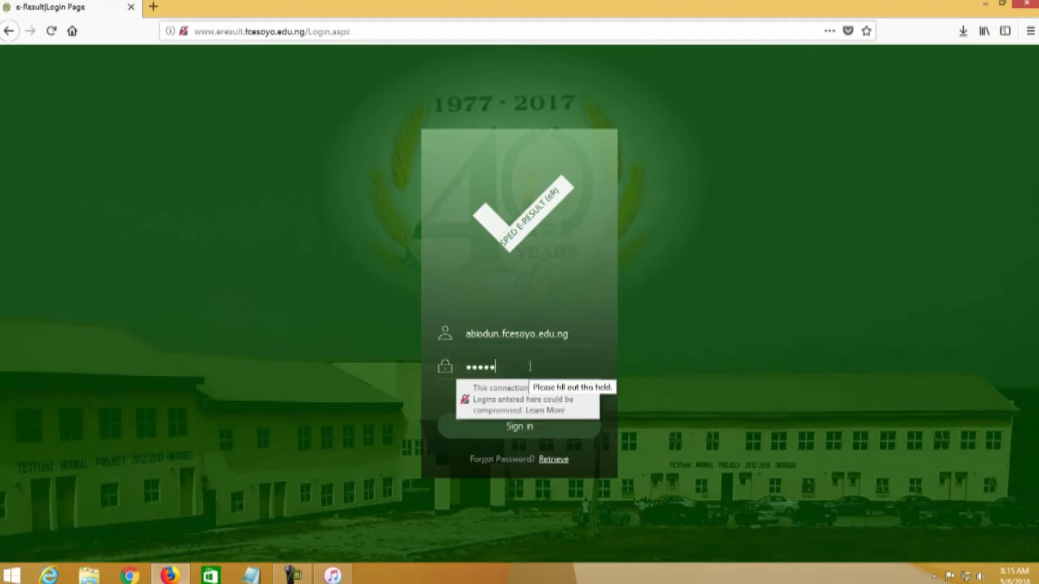
text(*)
click(529, 428)
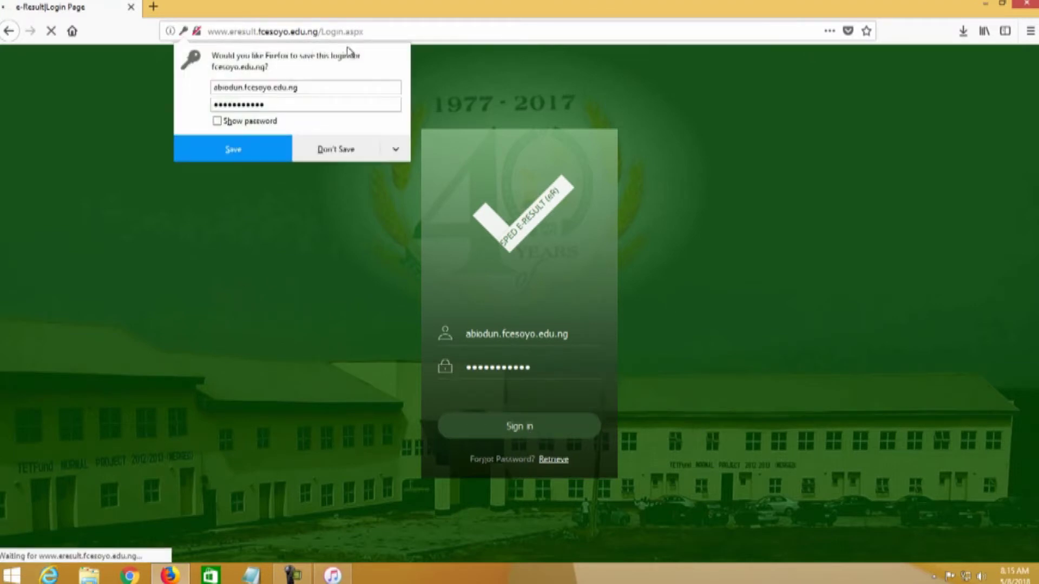
click(348, 151)
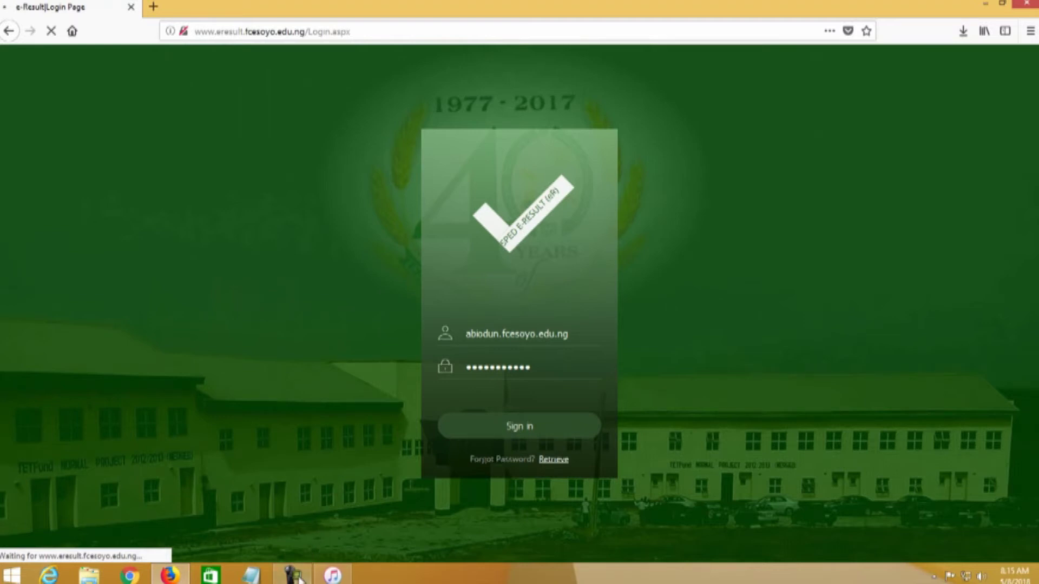
mouse_move(298, 580)
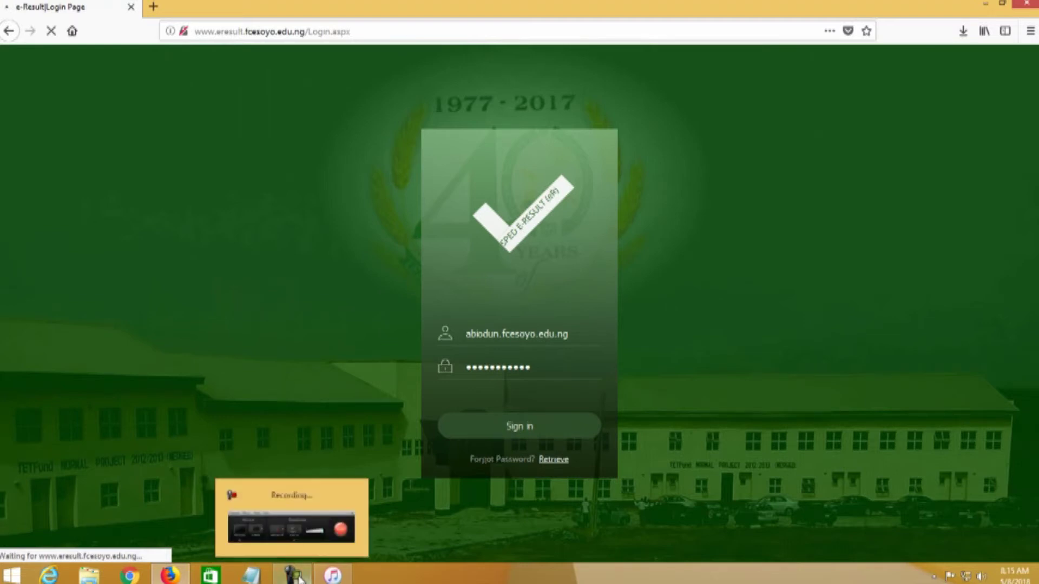
click(299, 580)
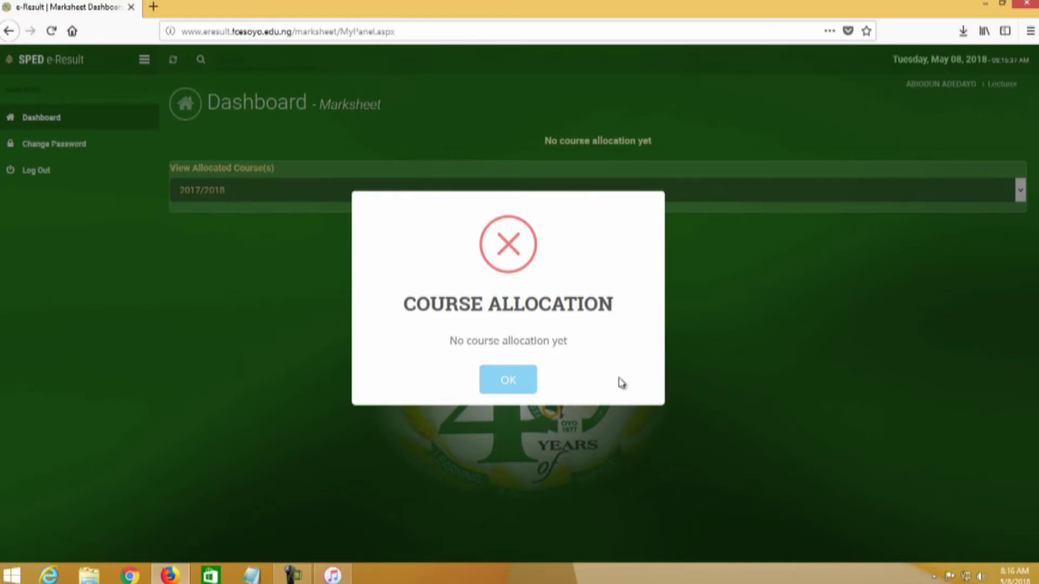
Dismiss the no-course-allocation notice, then collapse and re-expand the side menu twice.
click(509, 381)
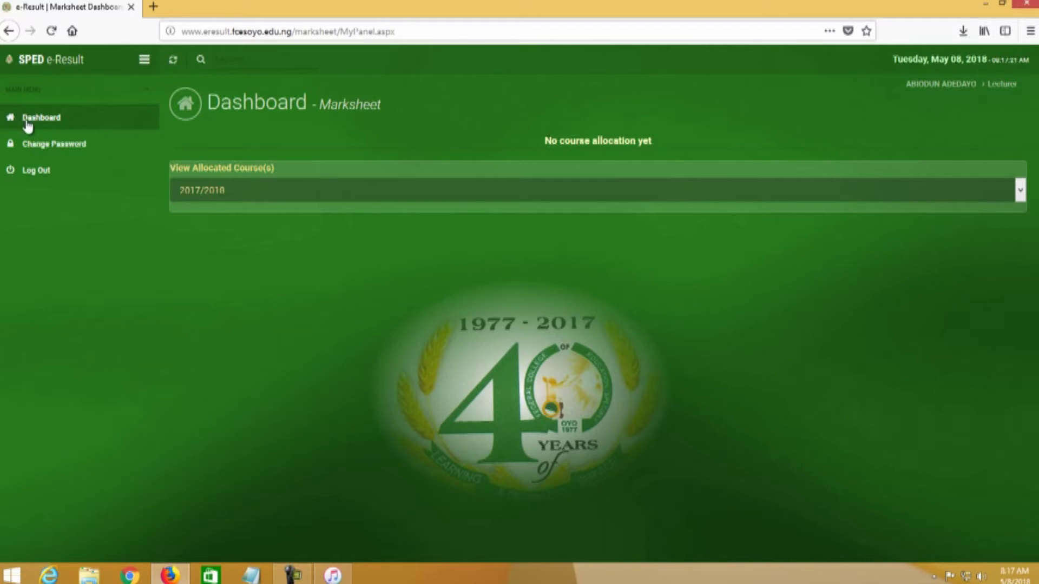
click(145, 63)
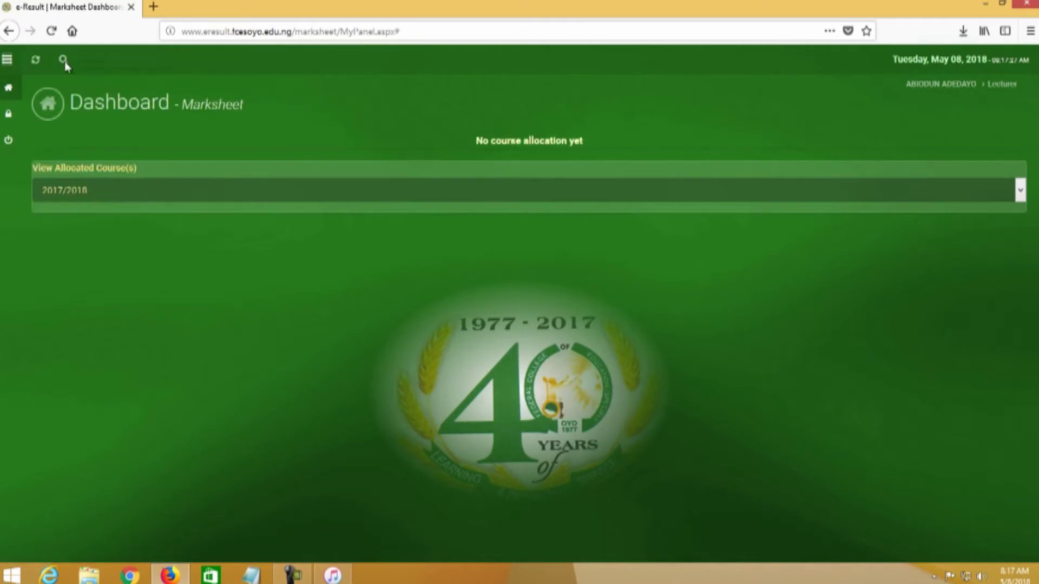
click(8, 60)
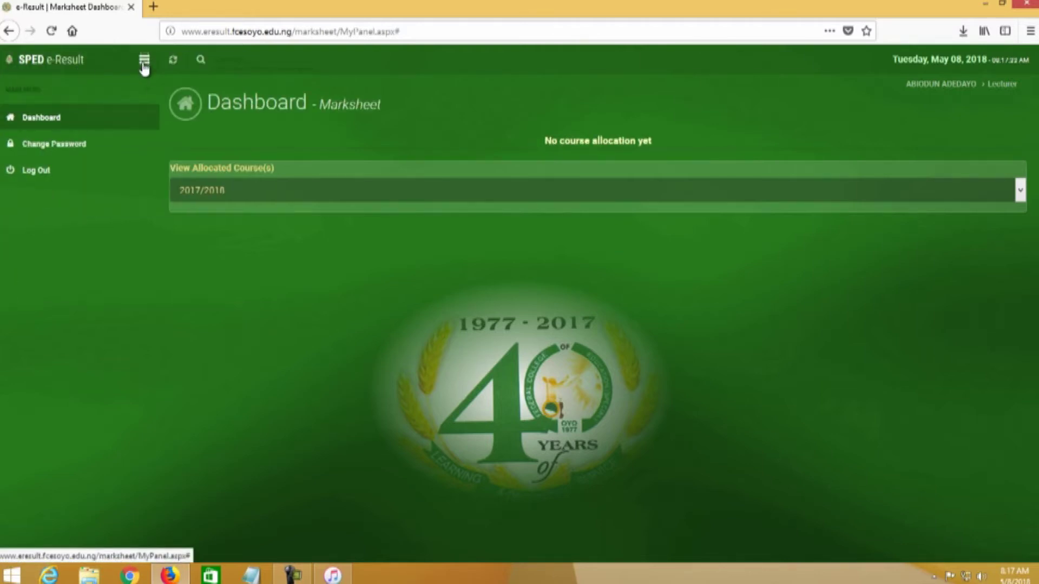
click(144, 64)
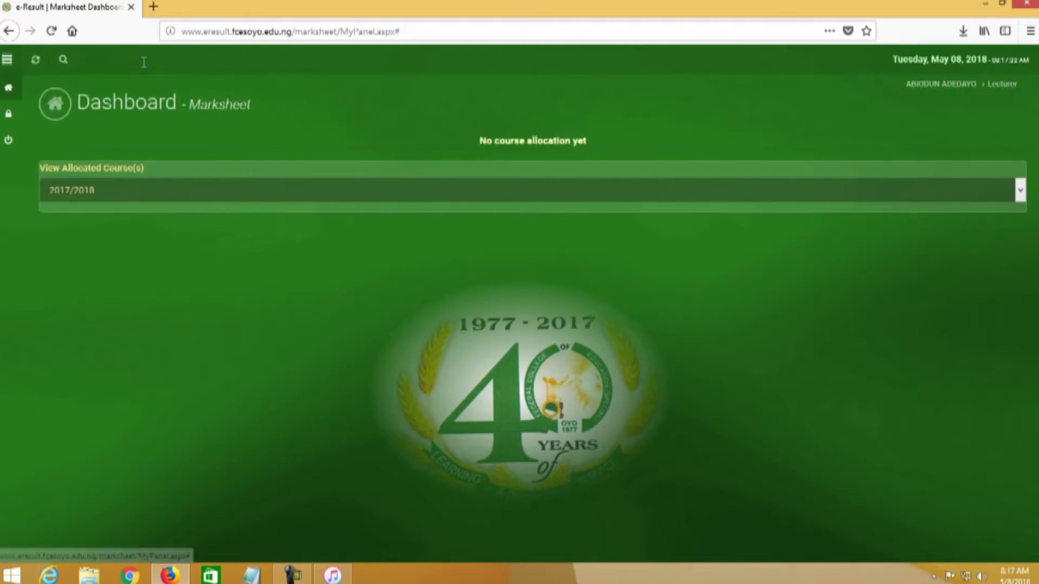
click(8, 61)
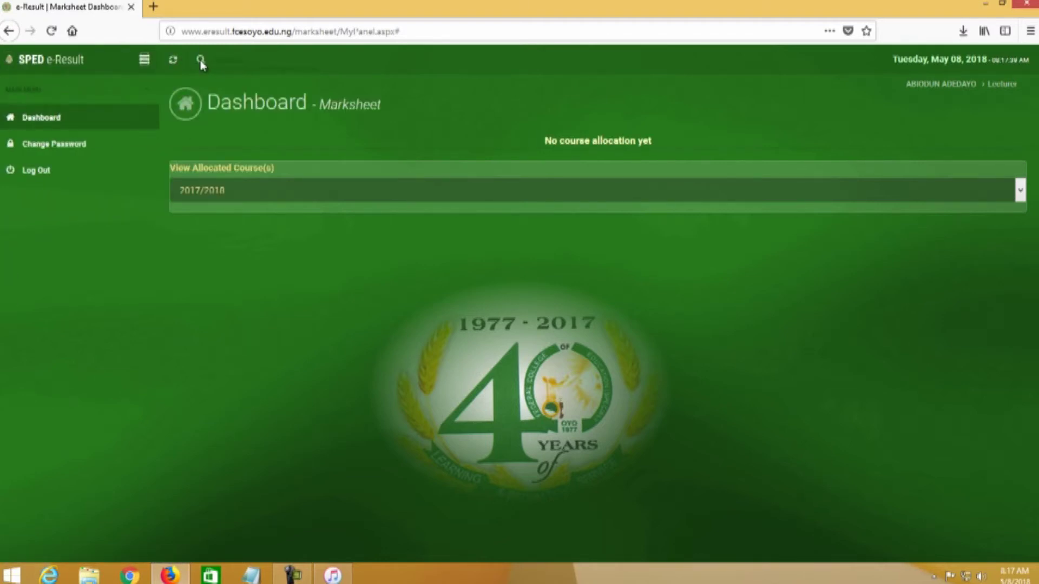
Submit the Change Password form with current, new and confirmation passwords, declining Firefox's save prompt.
click(57, 144)
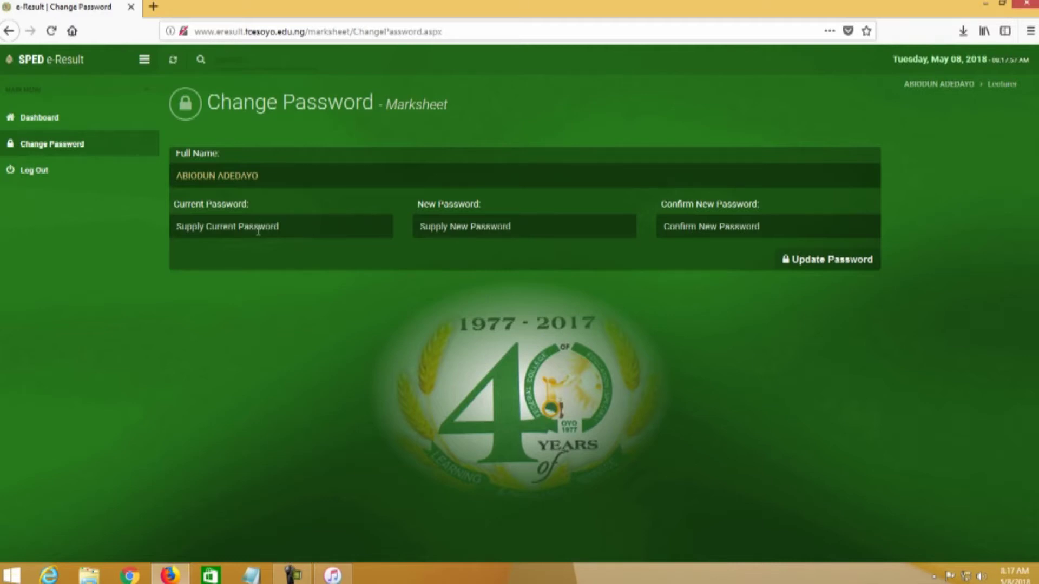
click(282, 234)
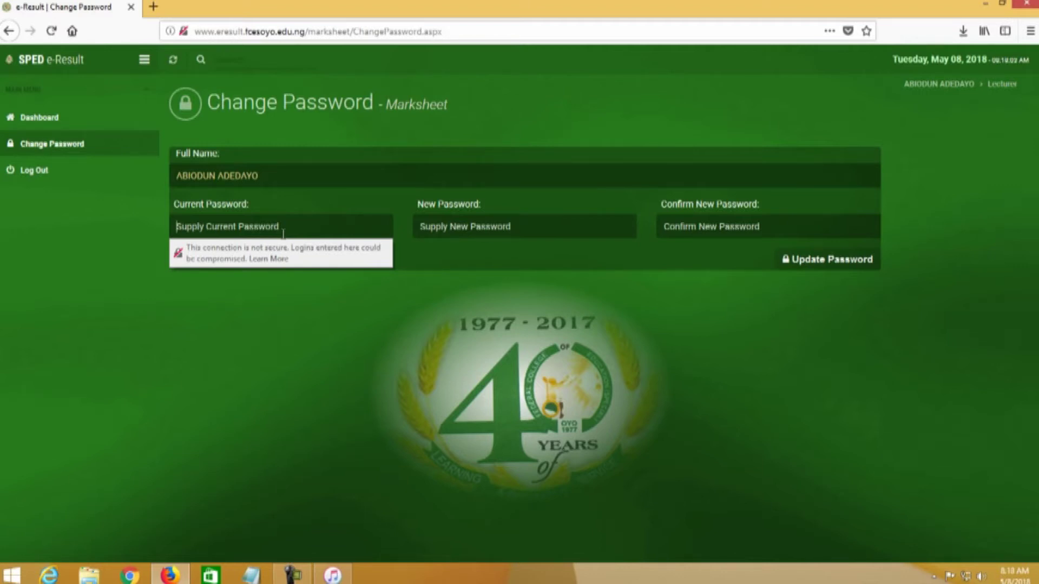
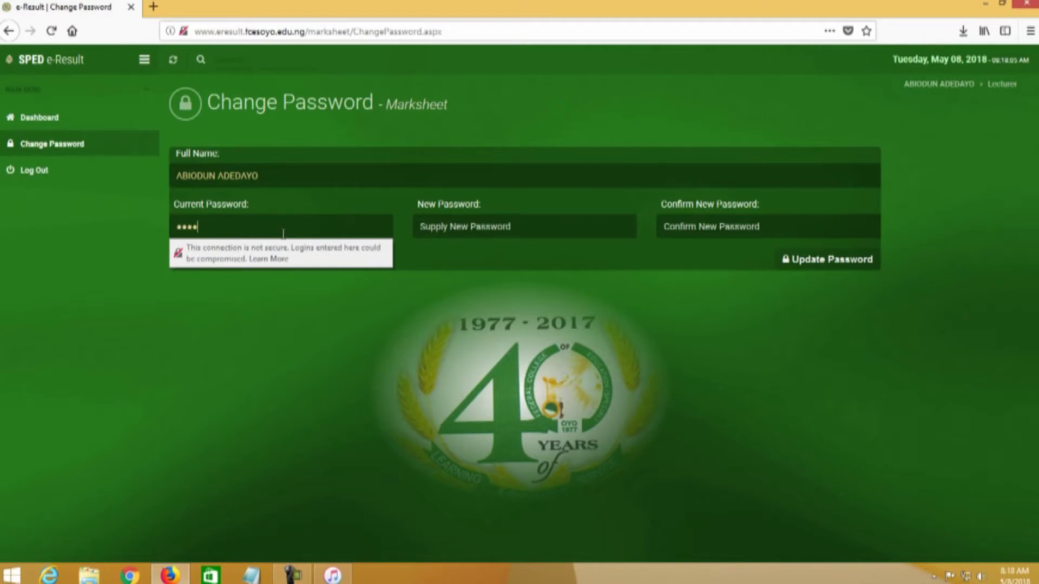
click(461, 221)
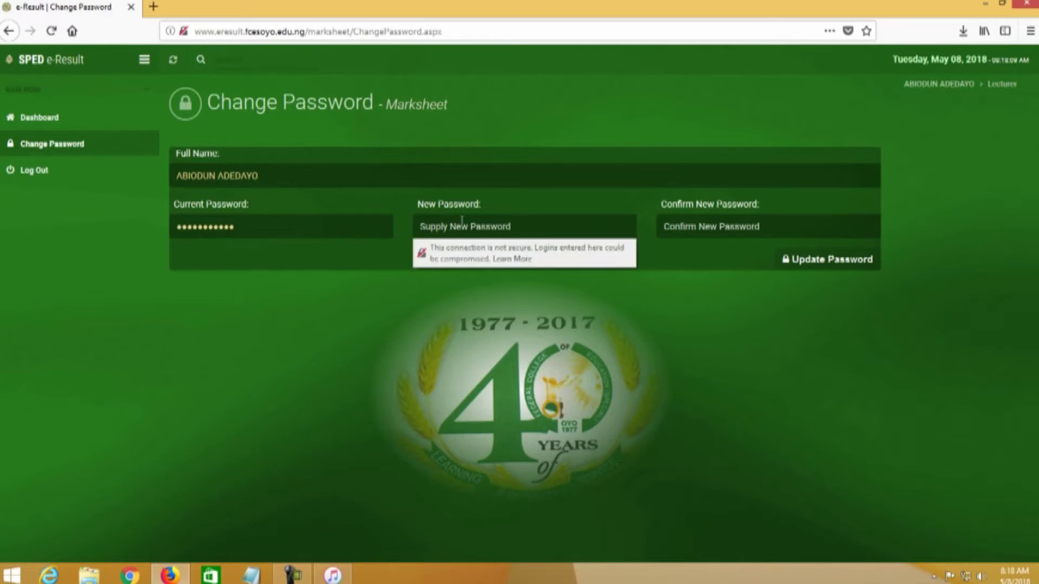
click(766, 226)
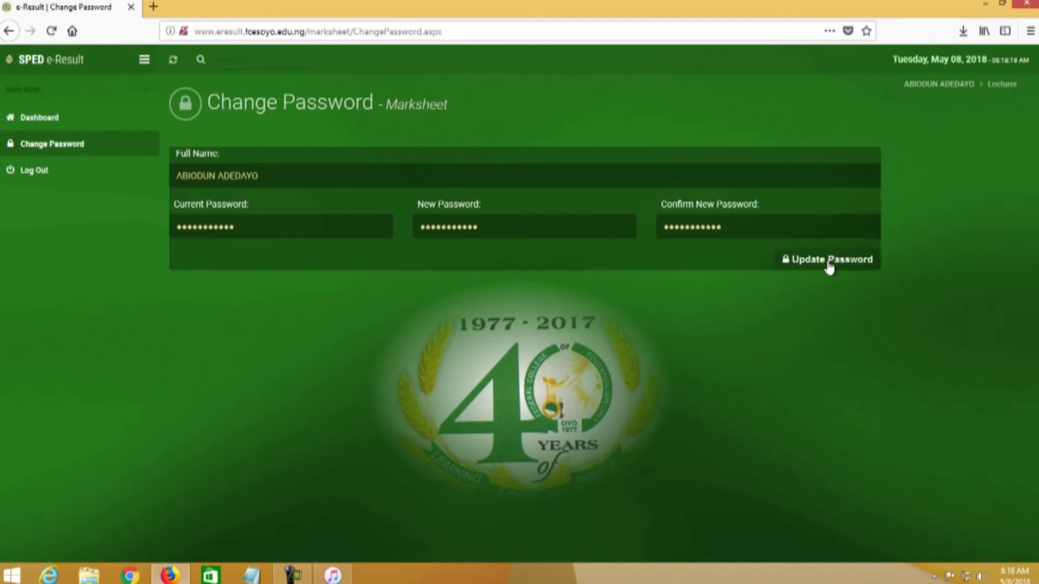
click(826, 261)
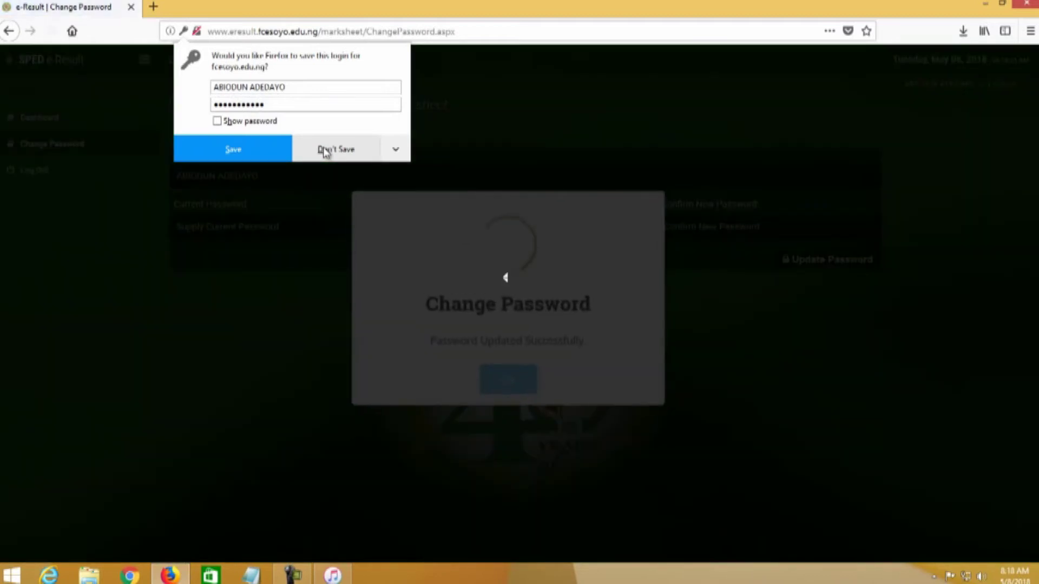
click(323, 149)
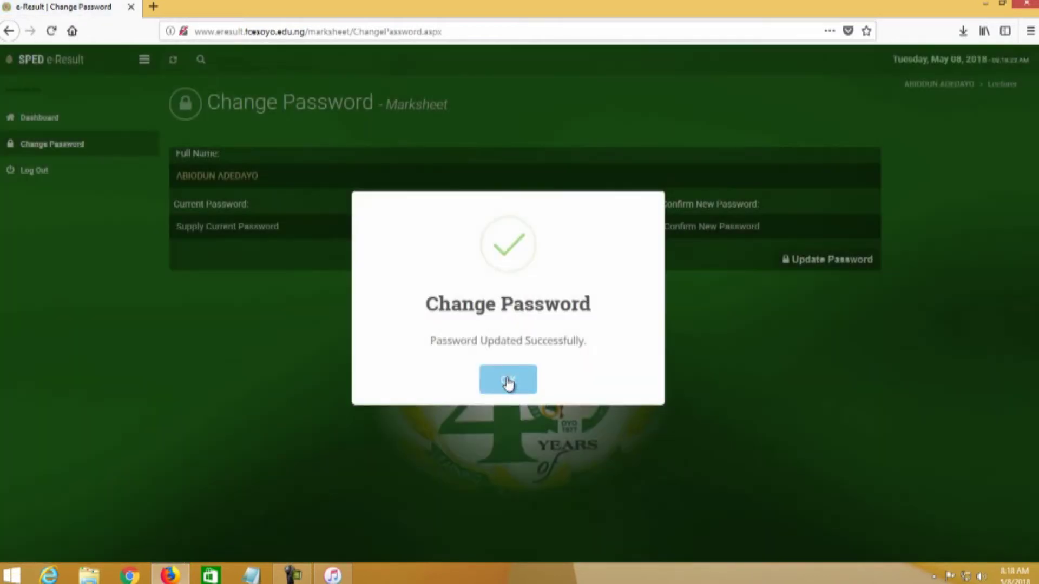
Acknowledge the Password Updated Successfully message and begin entering the current password again.
click(508, 381)
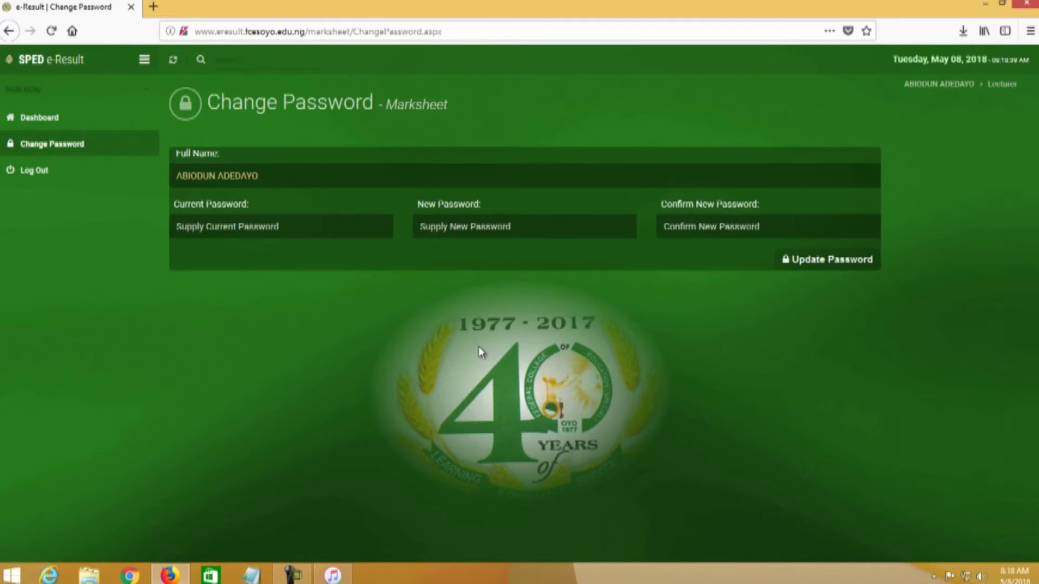
click(275, 226)
Change the password a second time, skip saving the login, and confirm the success message.
text(•••)
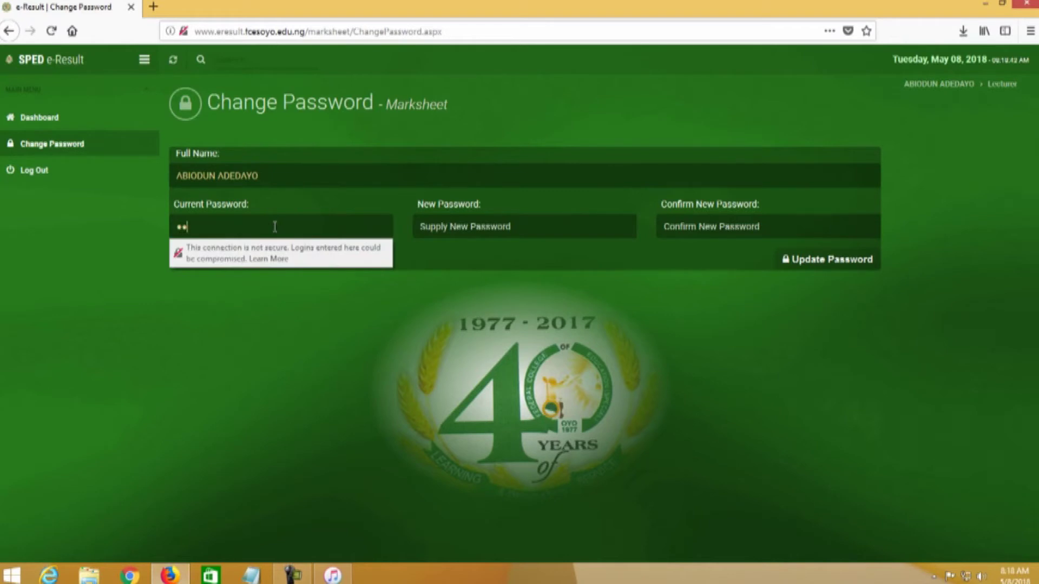
text(••••••••)
click(438, 223)
text(••••••)
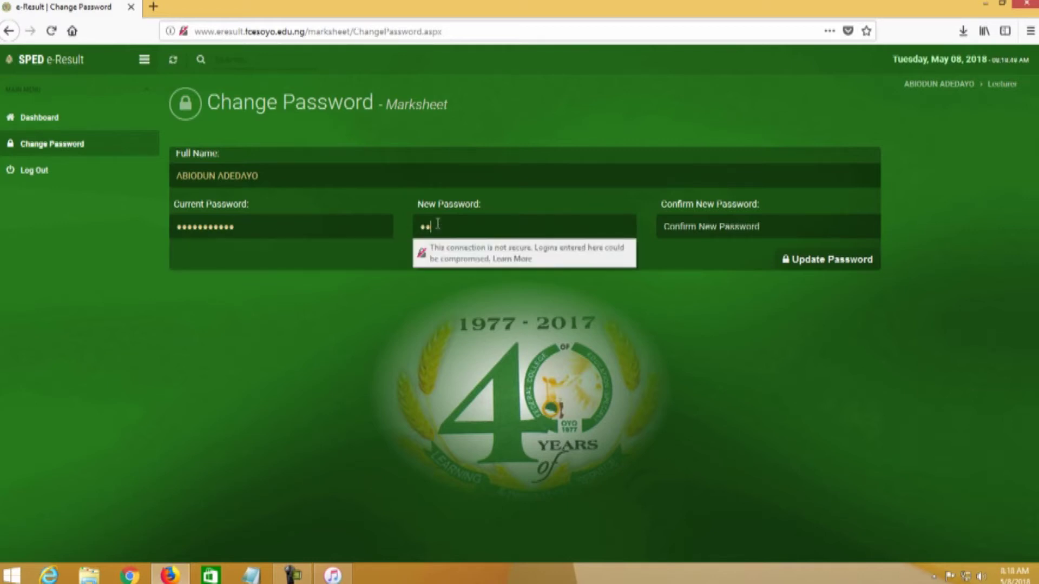
text(•••••)
click(674, 226)
text(•••••••••••)
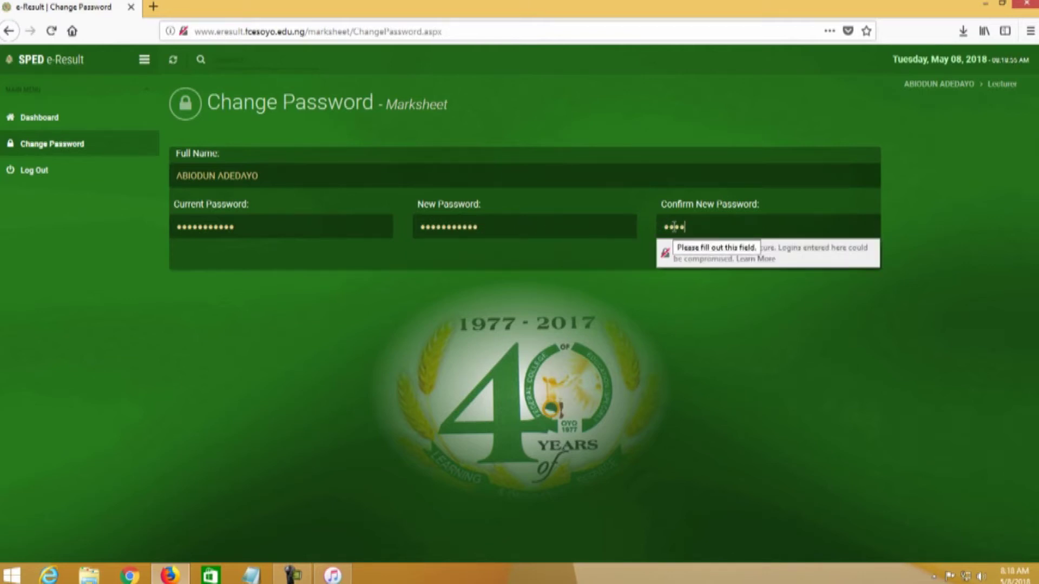
text(•)
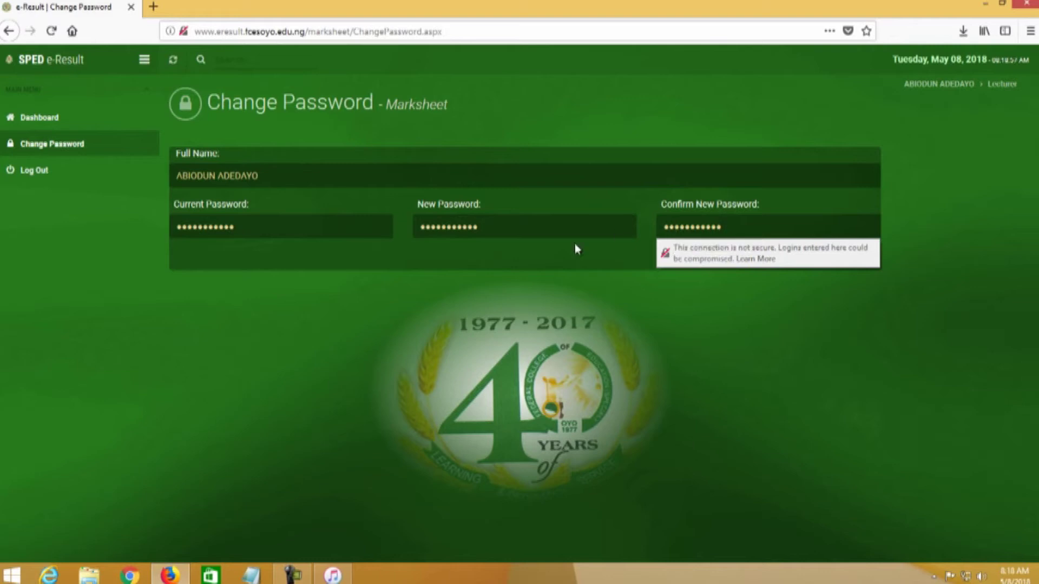
click(810, 262)
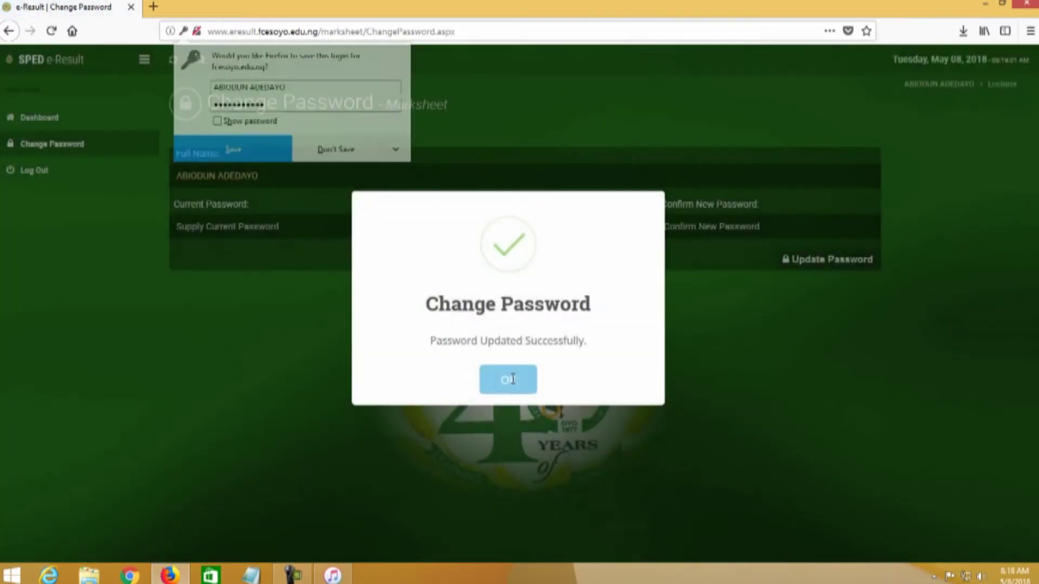
click(479, 316)
click(510, 378)
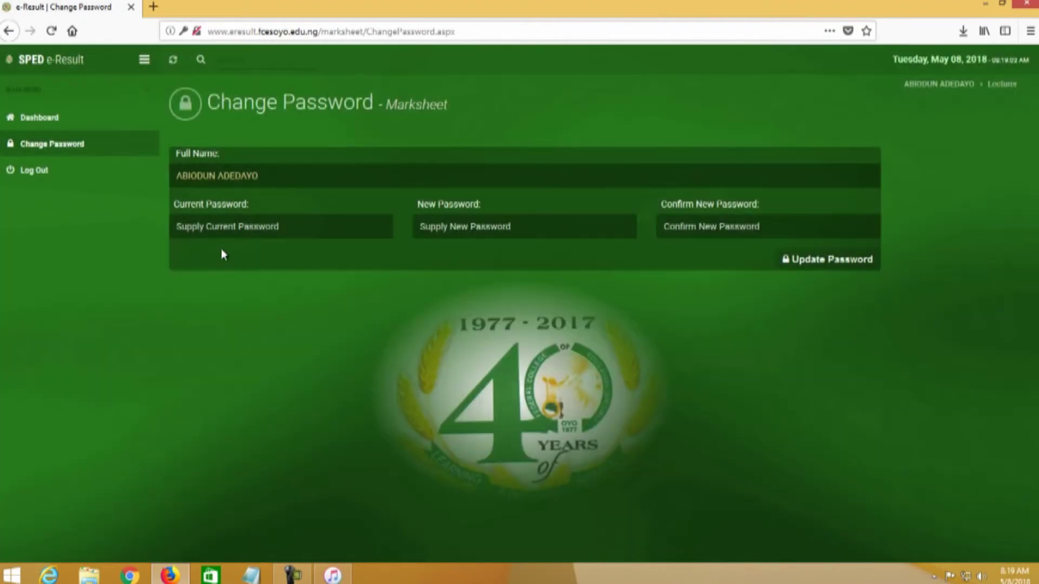
Log out of the lecturer account and dismiss the 'You are Log Out' message.
click(32, 173)
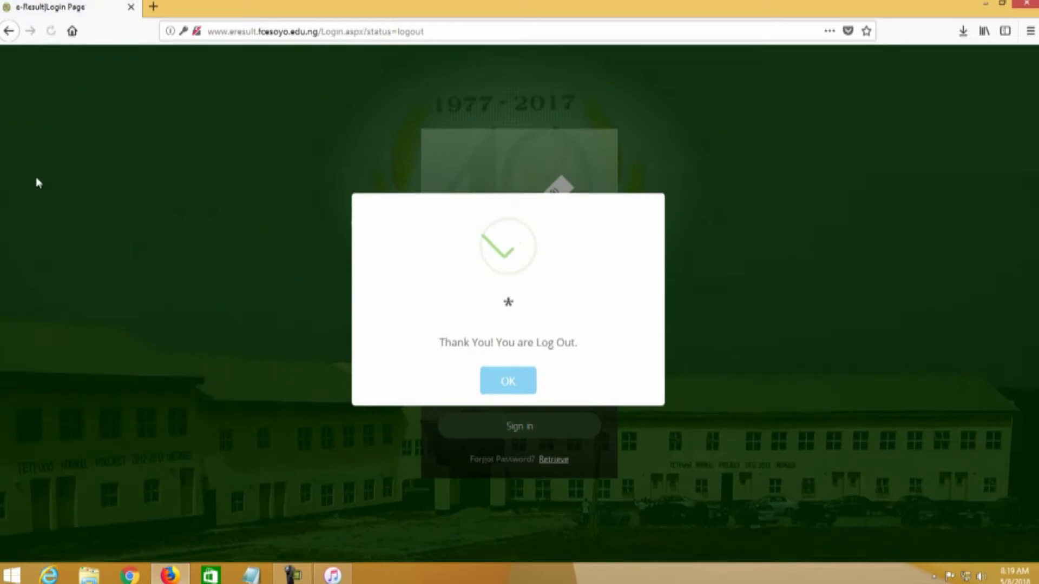
click(504, 380)
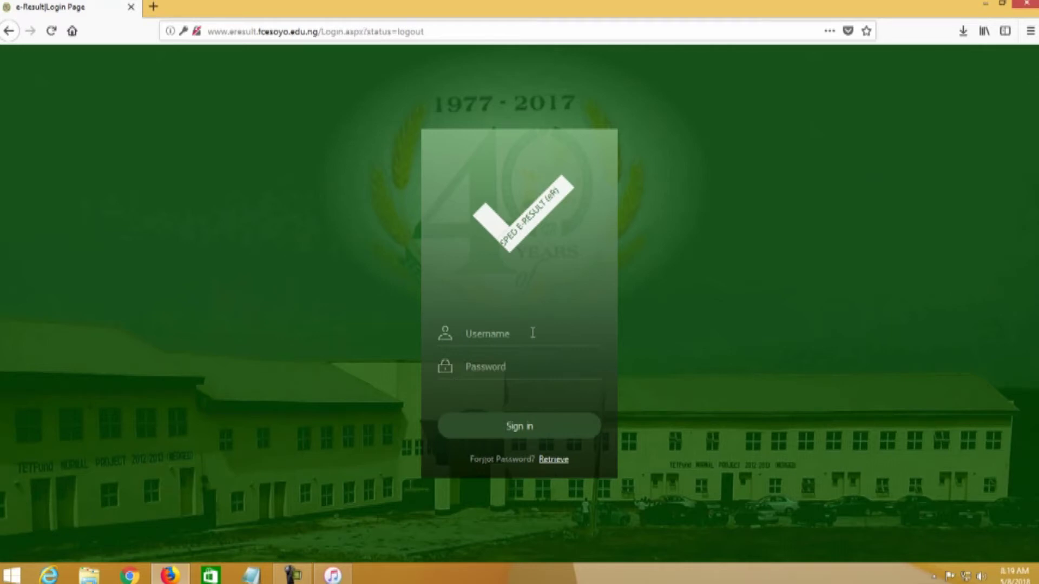
Enter the lecturer's e-mail address as username, correcting a typo, and enter the password.
click(517, 337)
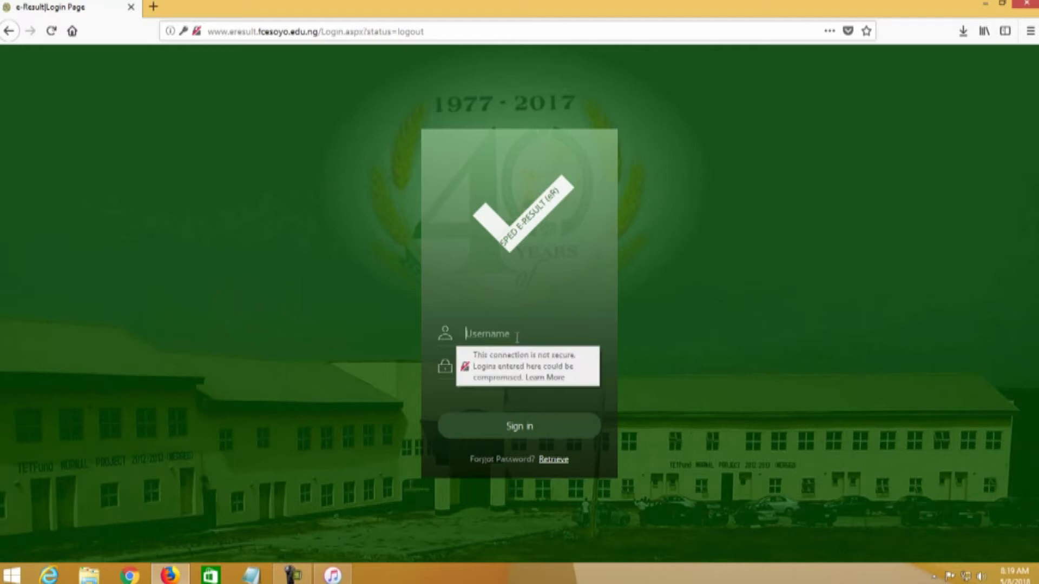
click(526, 371)
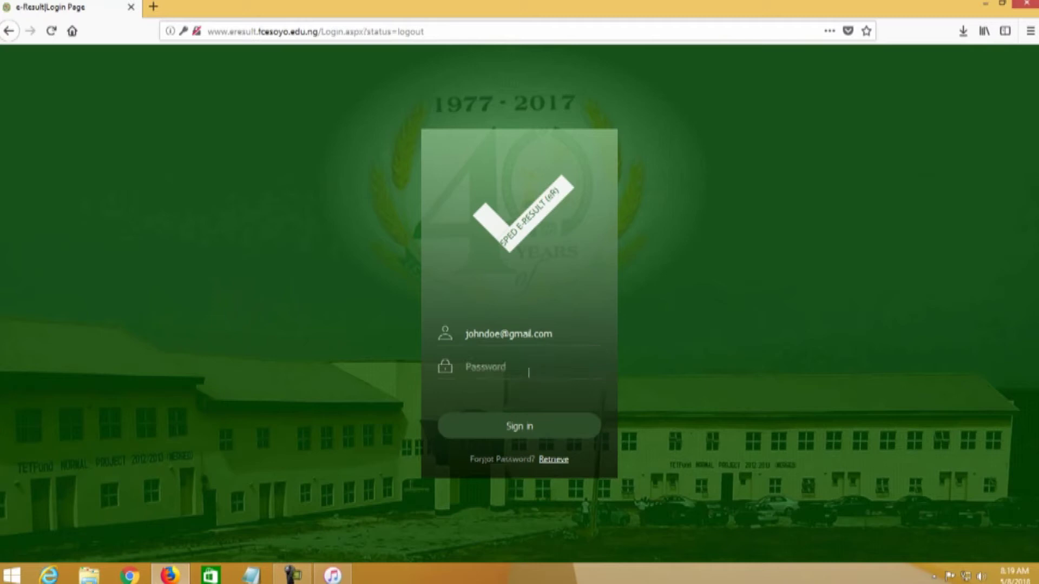
text(*******)
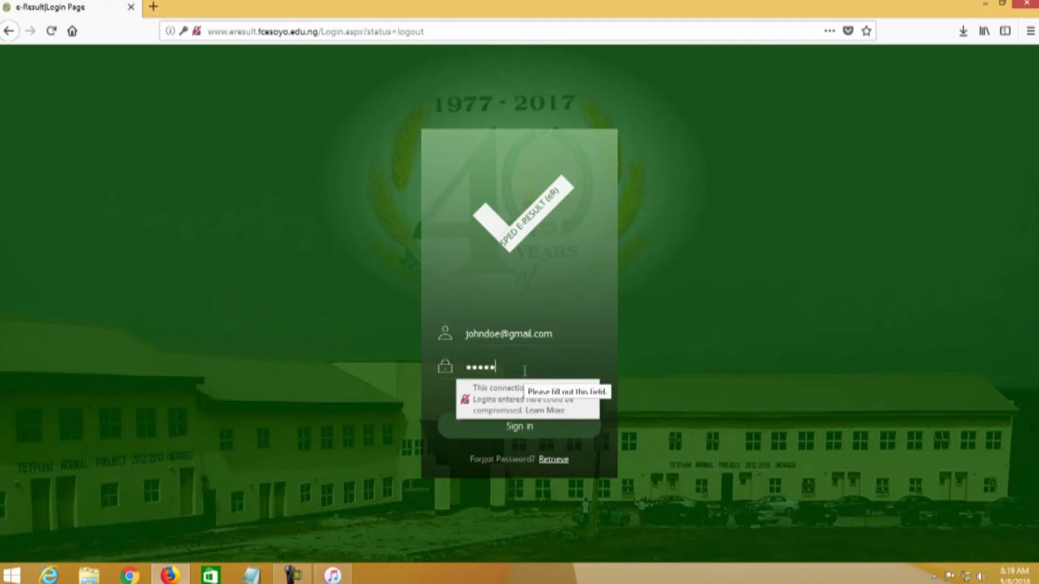
text(*****)
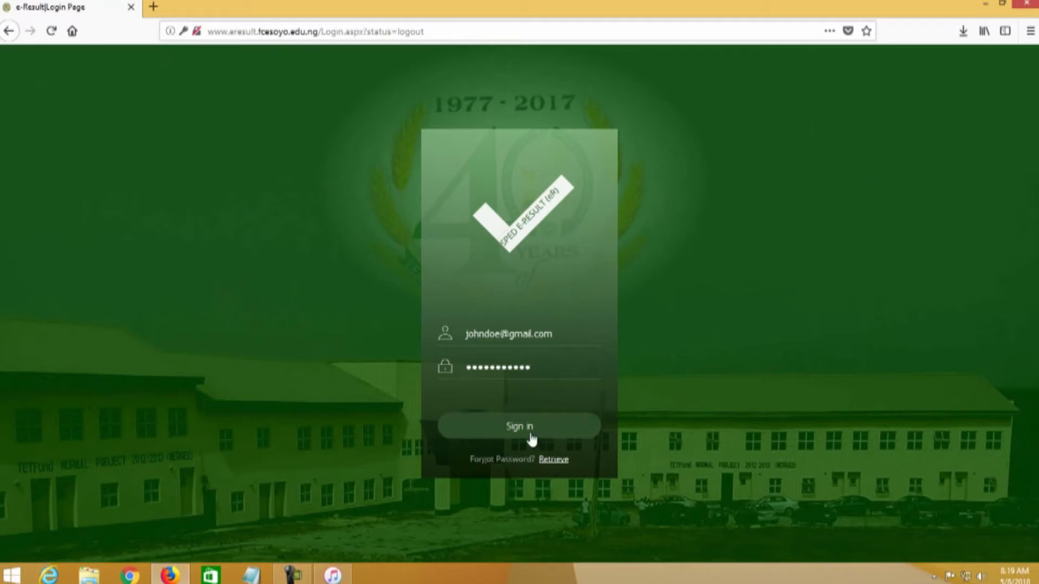
click(292, 575)
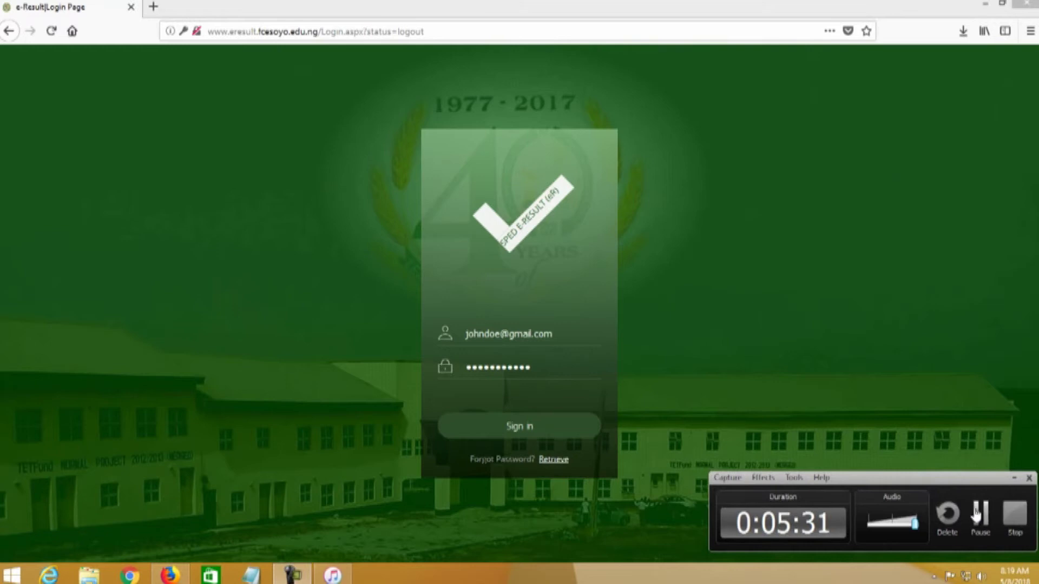
Sign in to reach the dashboard listing ENG 111 to ENG 114 for 2017/2018.
click(981, 514)
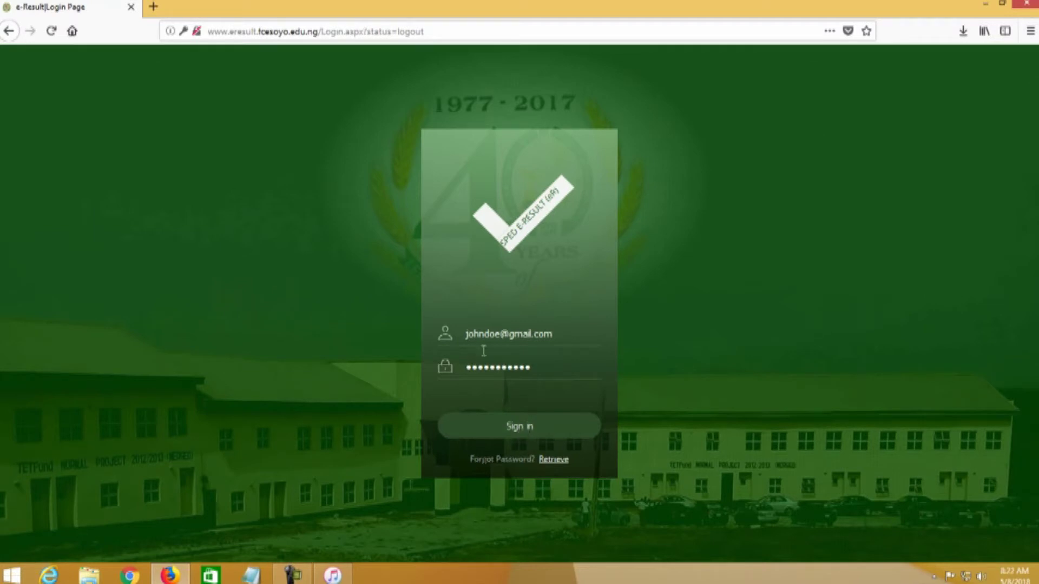
click(533, 431)
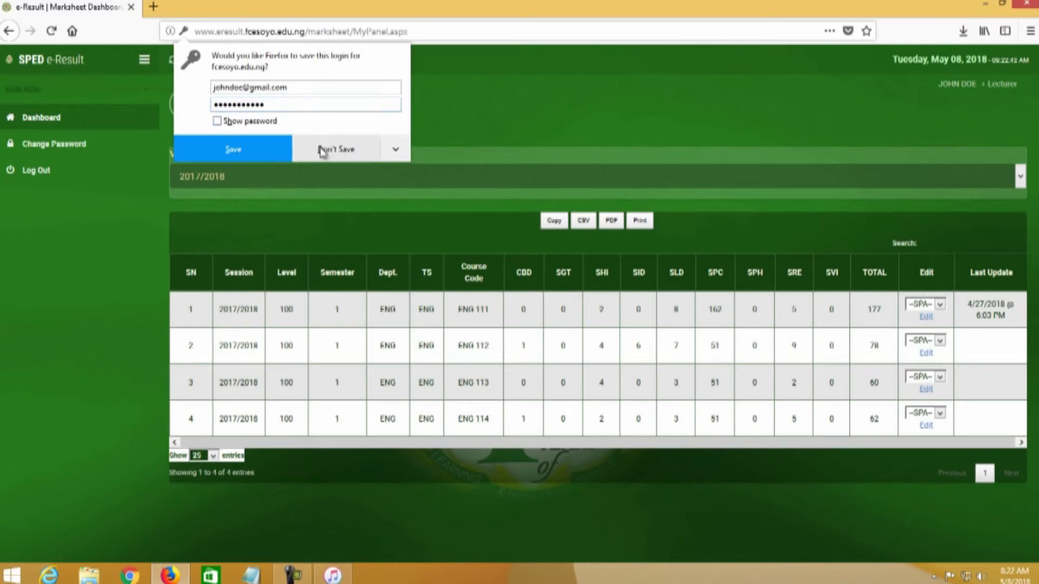
Decline Firefox's offer to save the login, uncovering the 2017/2018 Marksheet Dashboard.
click(336, 150)
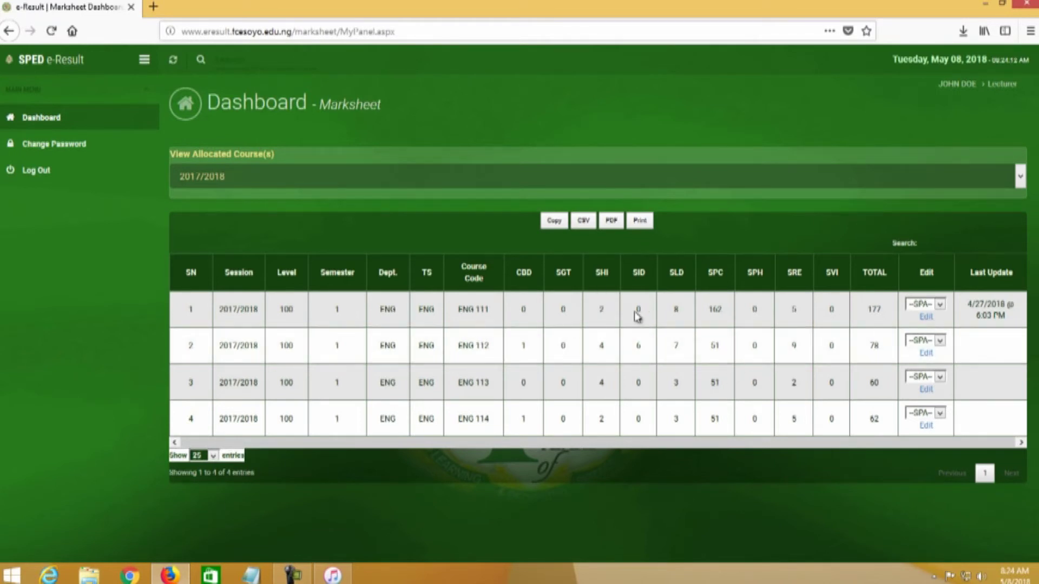
Choose the SPC combination for ENG 111 and open its 162-student marksheet for editing.
click(940, 305)
click(939, 306)
click(940, 305)
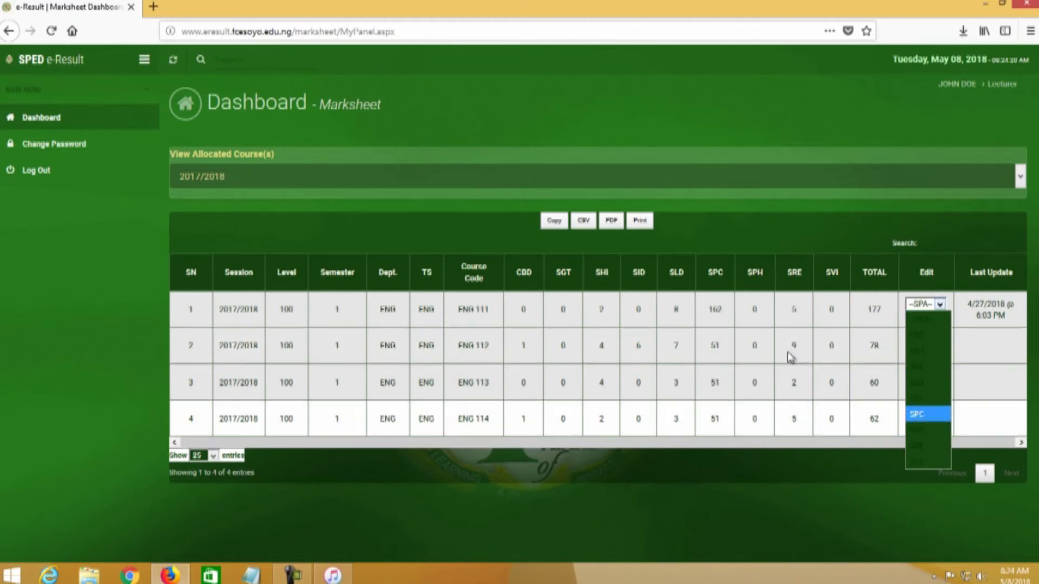
click(925, 414)
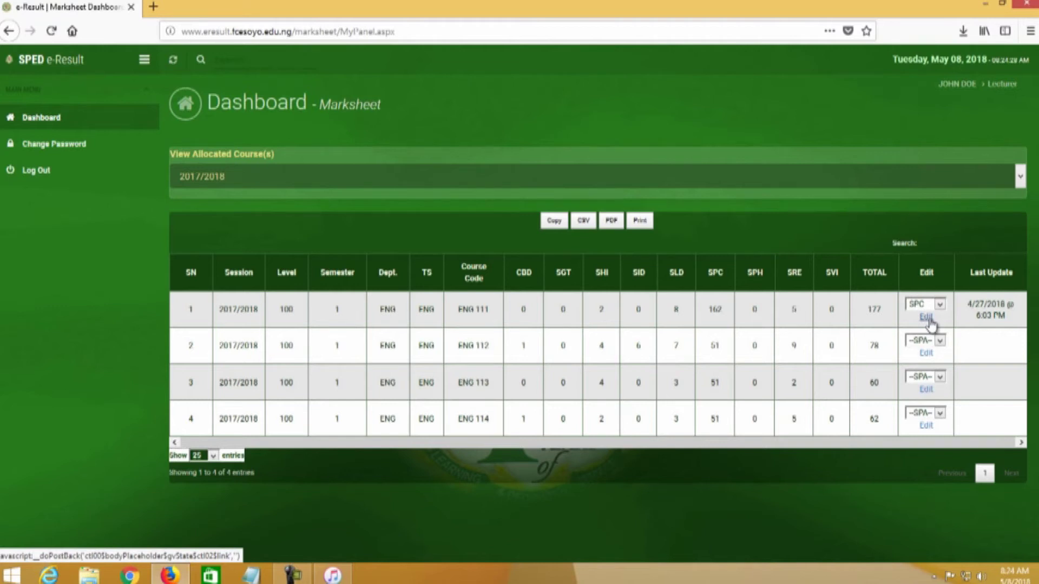
click(927, 318)
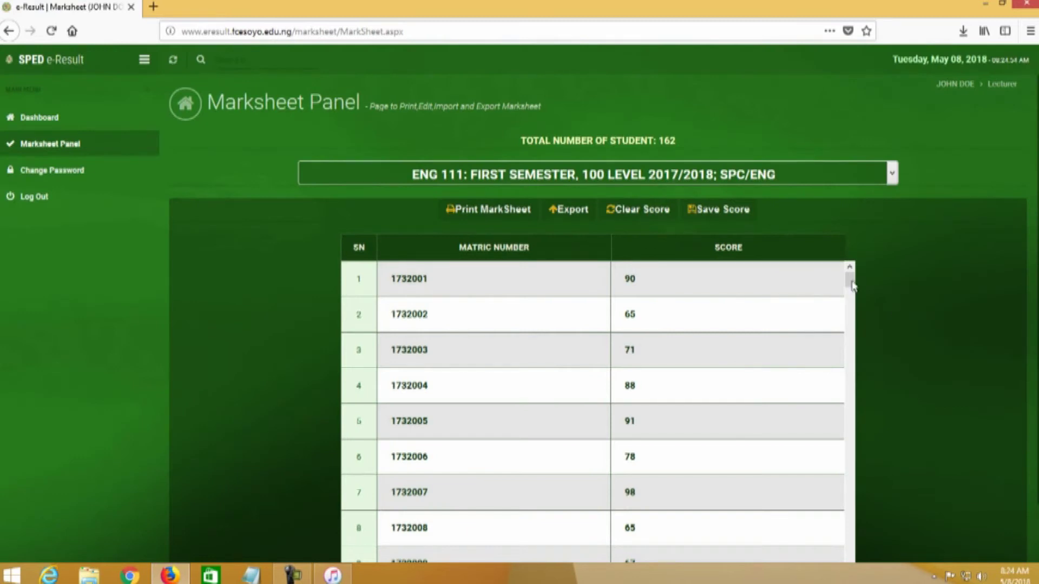
Clear every ENG 111 score and generate the printable SPC/ENG marks sheet PDF.
mouse_move(851, 286)
mouse_down()
mouse_move(852, 308)
mouse_move(850, 276)
mouse_up()
click(639, 215)
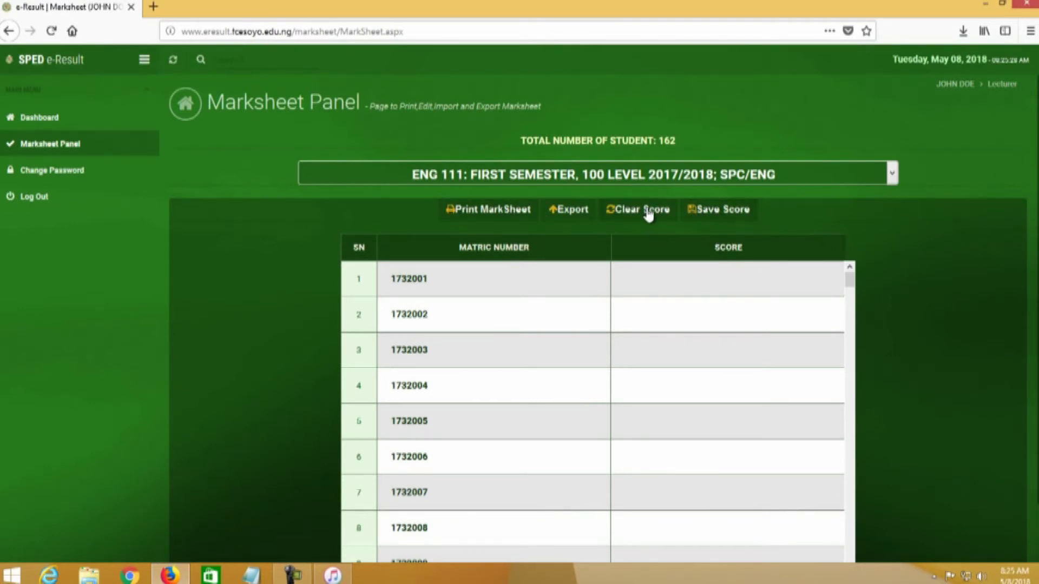
click(490, 211)
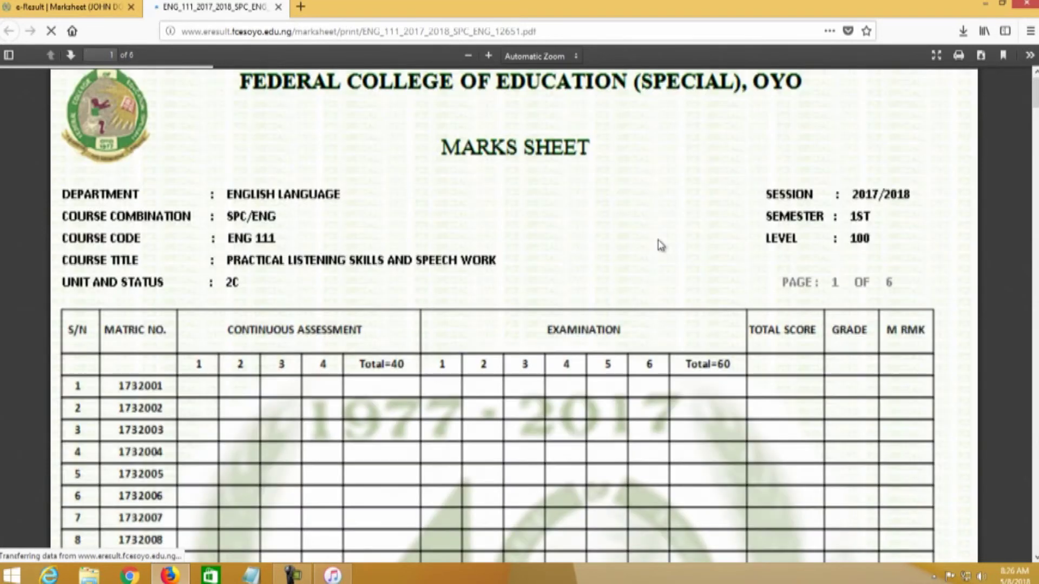
scroll(661, 281, down, 2)
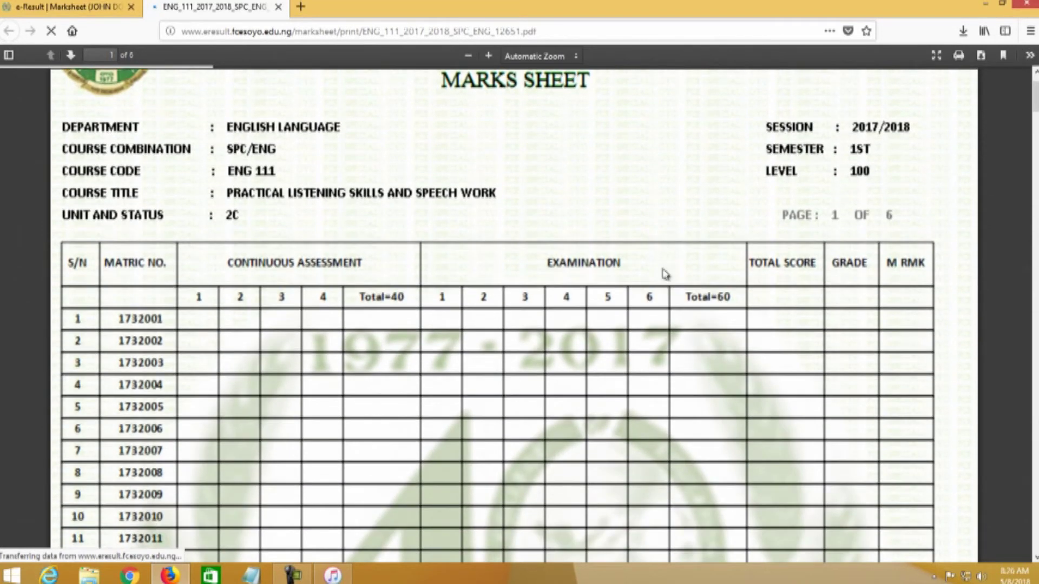
scroll(154, 325, down, 1)
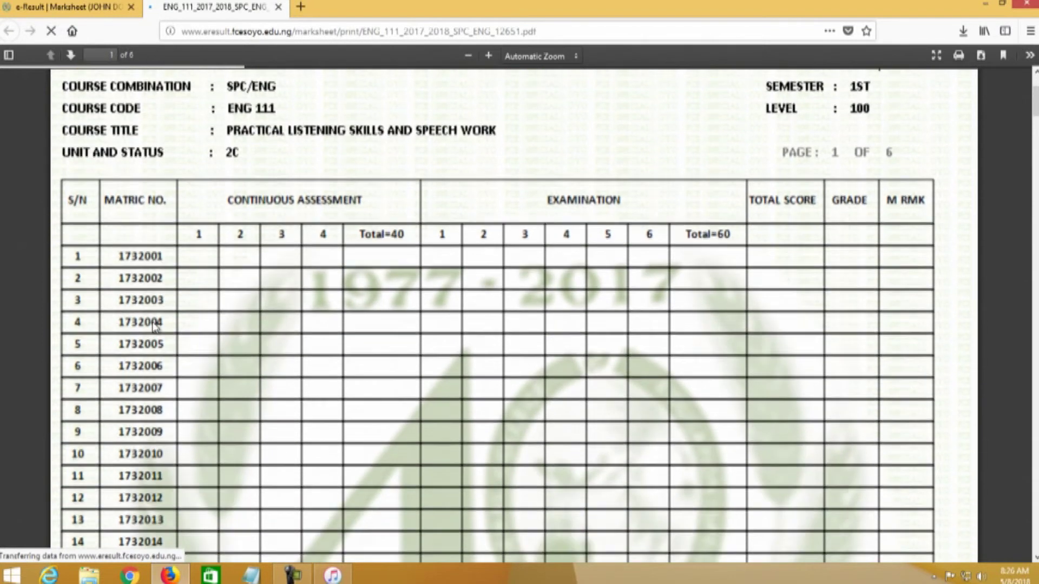
scroll(149, 335, up, 1)
scroll(140, 297, up, 1)
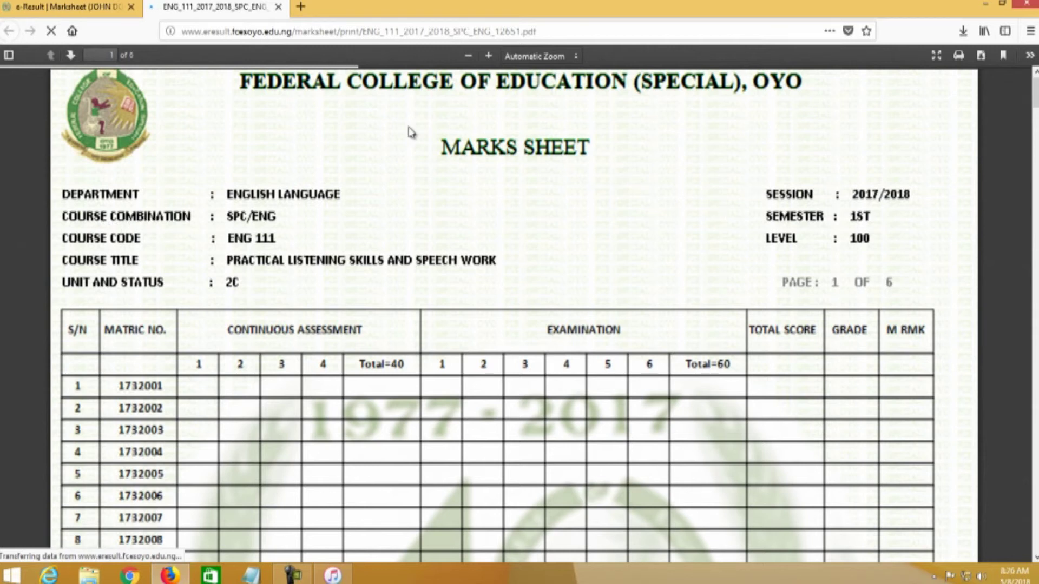
scroll(678, 261, down, 3)
scroll(675, 263, down, 9)
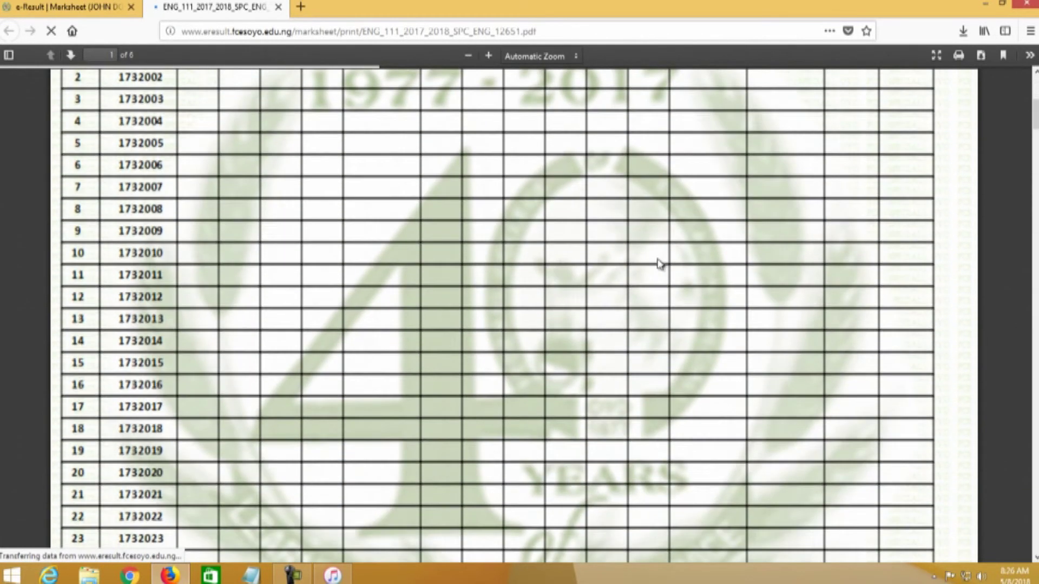
scroll(681, 285, up, 6)
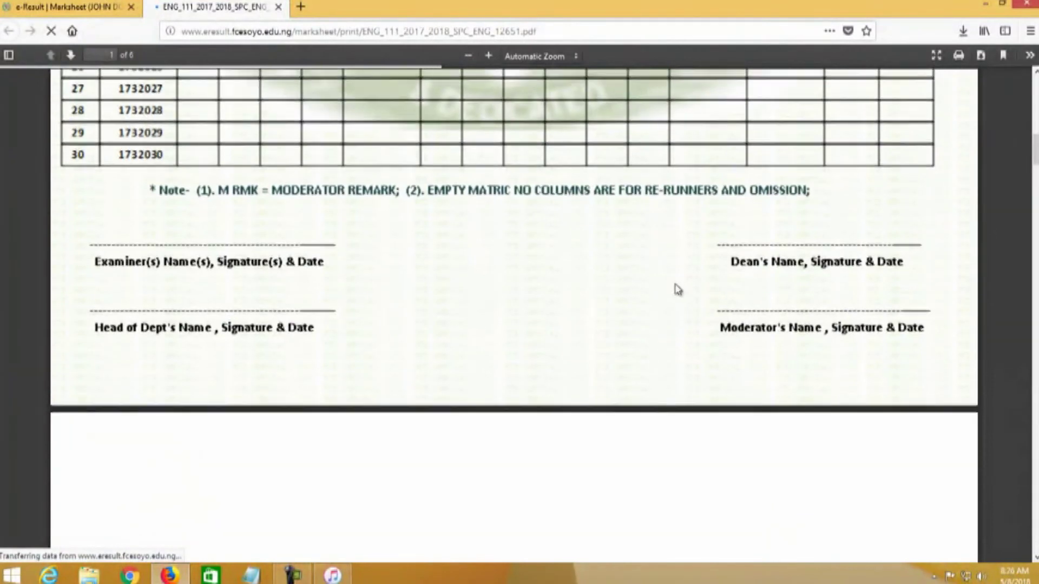
scroll(679, 282, up, 3)
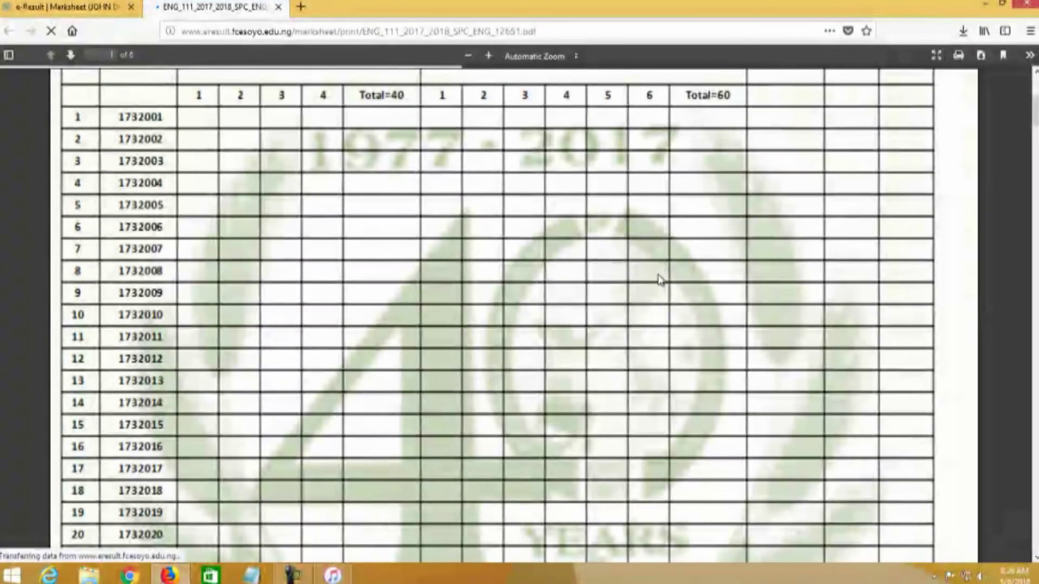
scroll(630, 265, up, 3)
scroll(623, 258, up, 1)
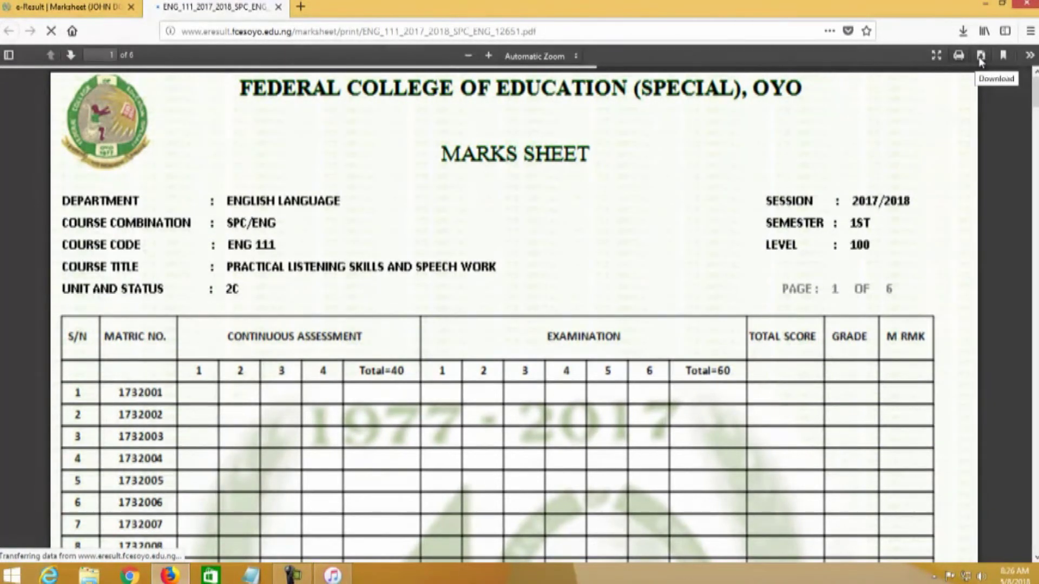
Switch back from the PDF to the e-Result Marksheet tab showing the blank ENG 111 scores.
click(95, 9)
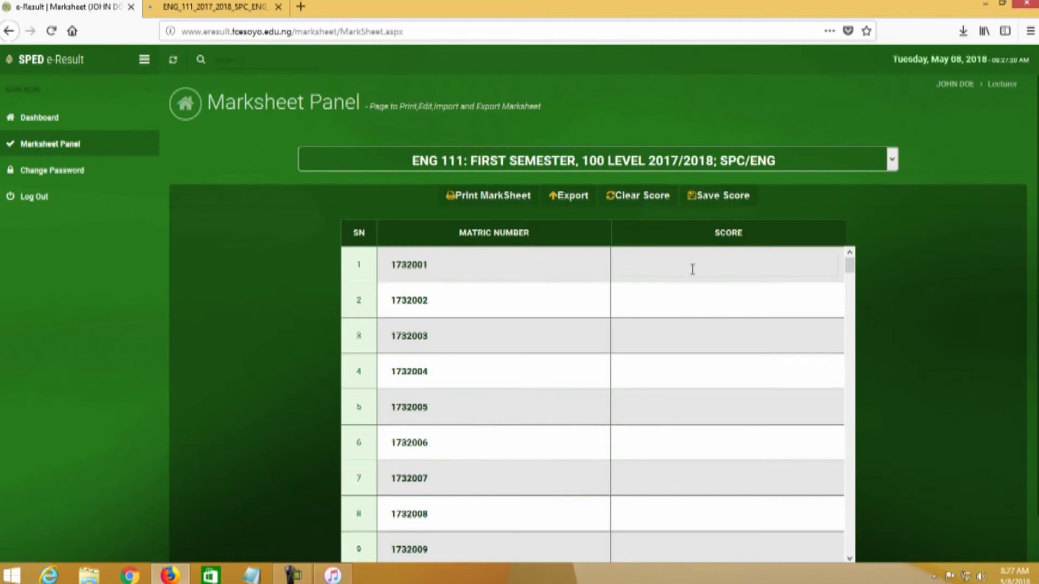
Enter 10o as the first student's score, then dismiss the Print dialog without printing.
text(n)
text(100)
text(o)
click(684, 296)
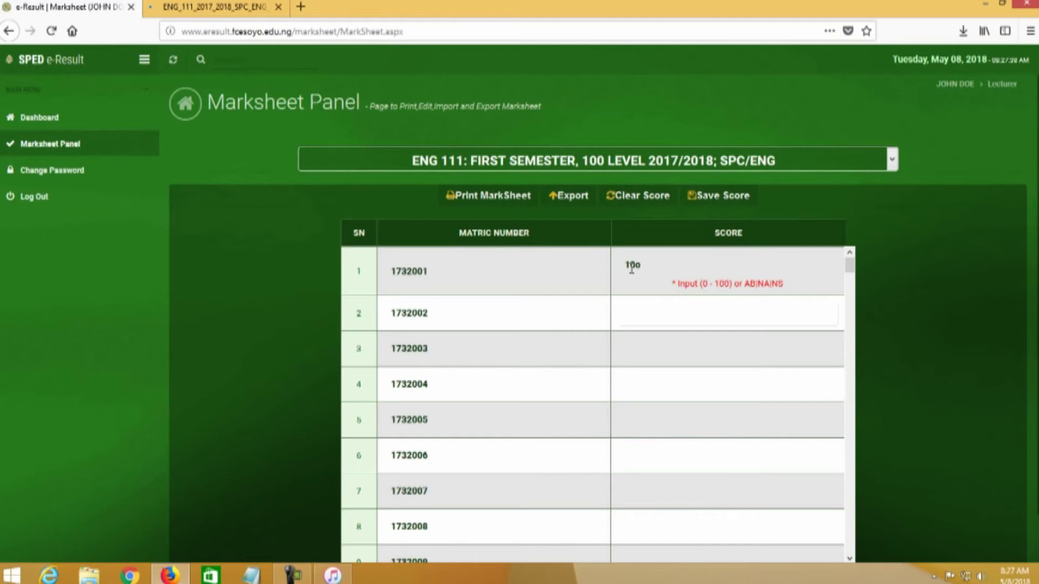
key(ctrl+p)
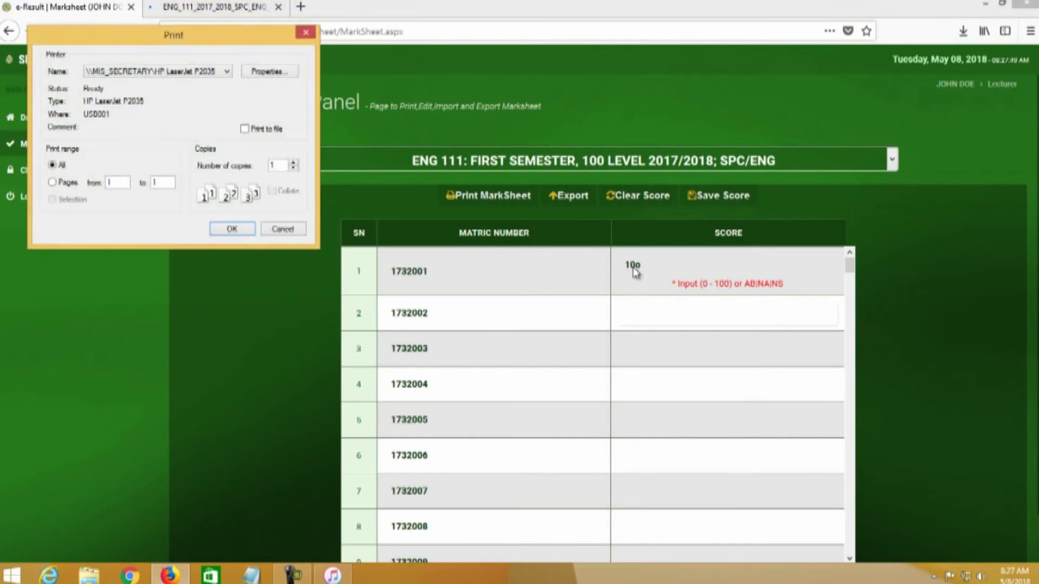
click(306, 33)
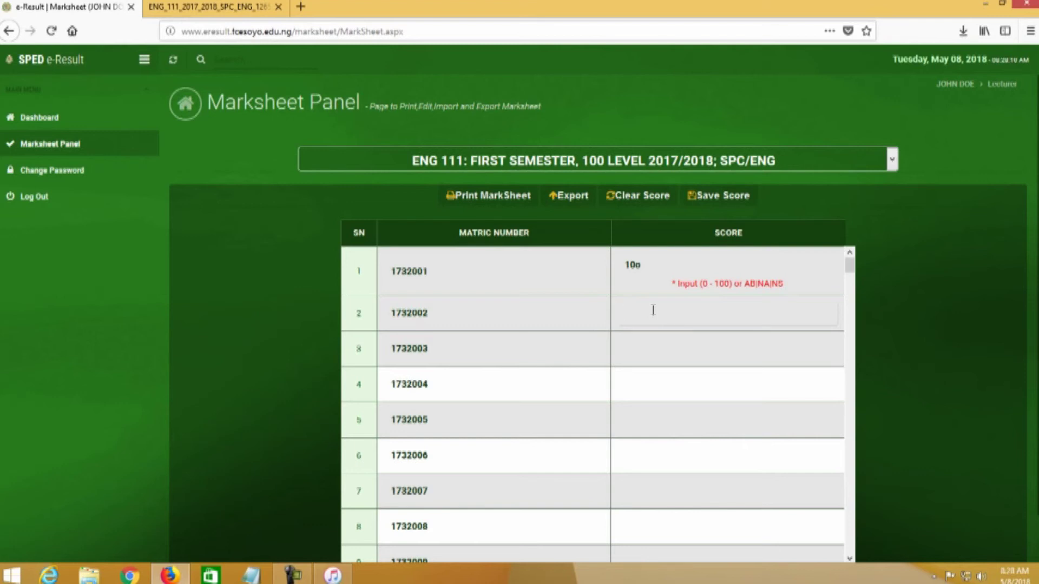
Enter ABB, AB, NS, NA and 25 as the scores for students 2 to 6.
text(ABB)
click(674, 346)
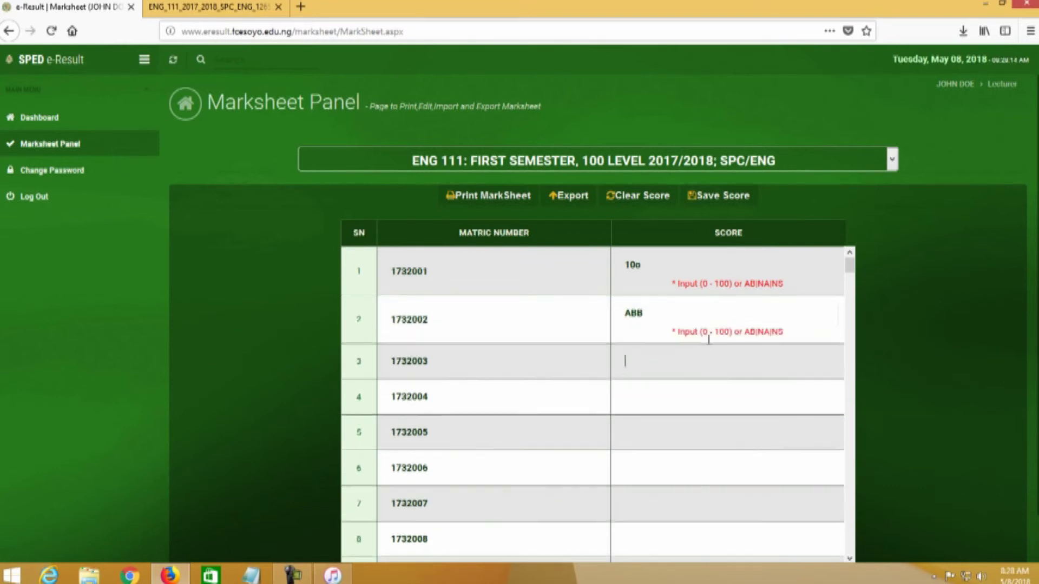
text(AB)
click(654, 396)
text(NS)
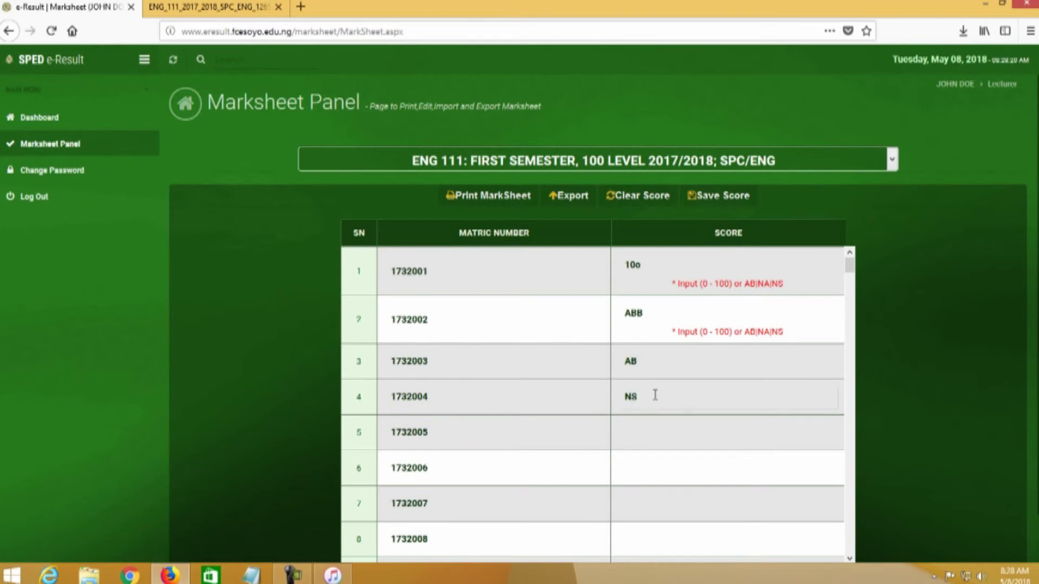
click(684, 443)
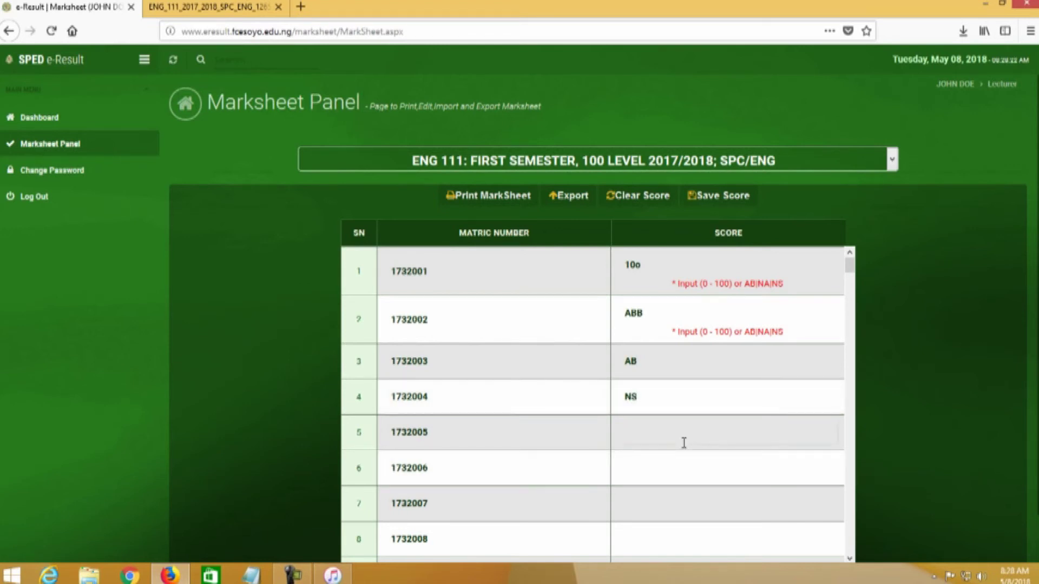
text(NA)
click(668, 459)
text(25)
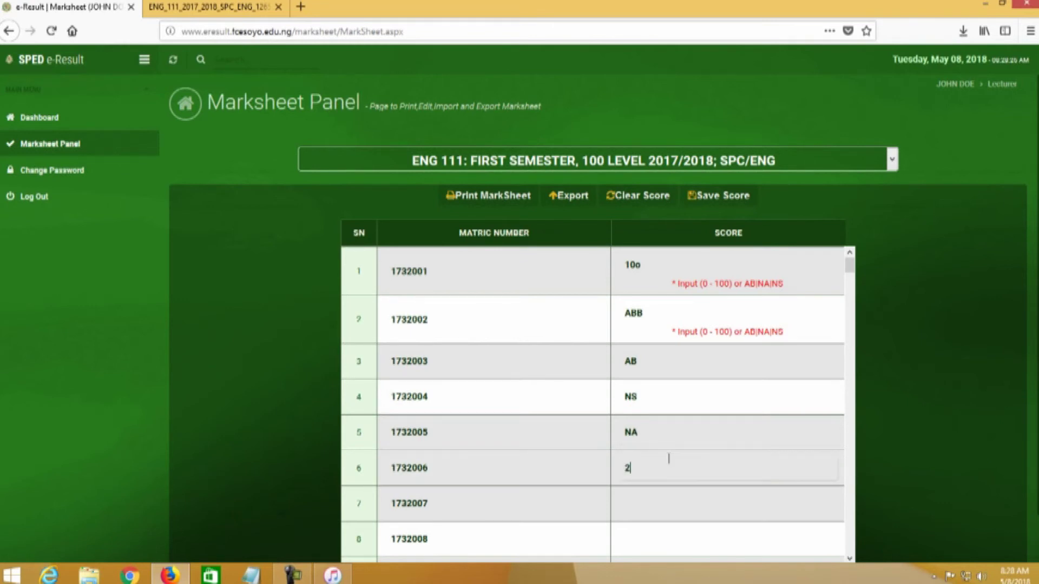
Enter 30, 100, 50 and 99 as the scores for students 7 to 10.
click(662, 501)
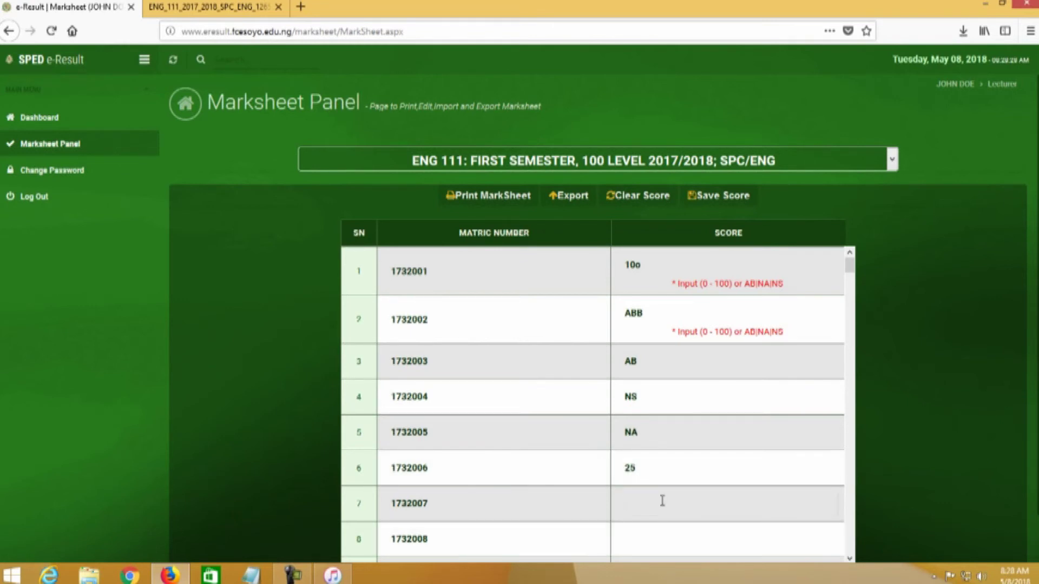
text(30)
text(100)
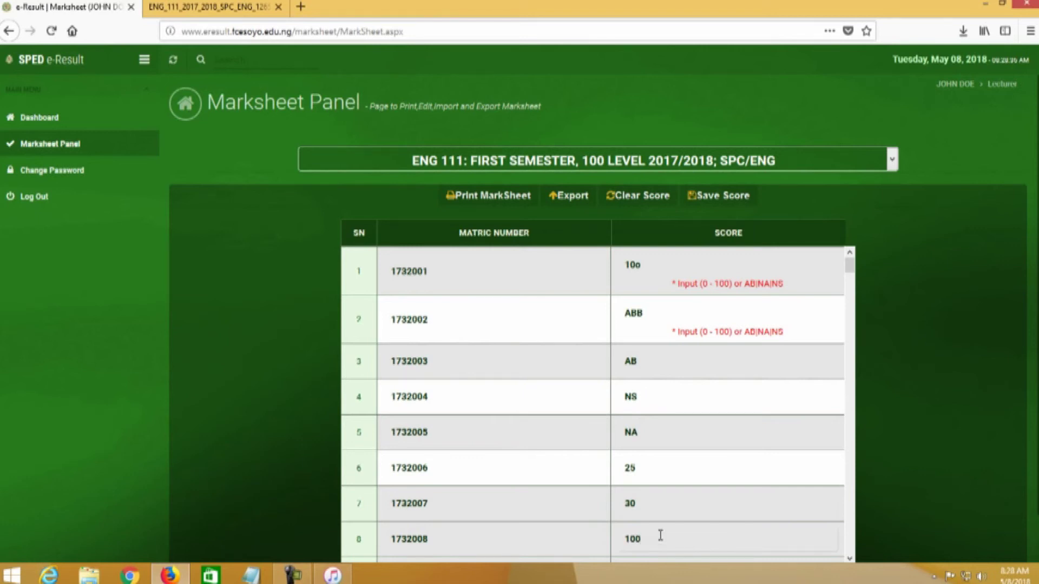
click(292, 574)
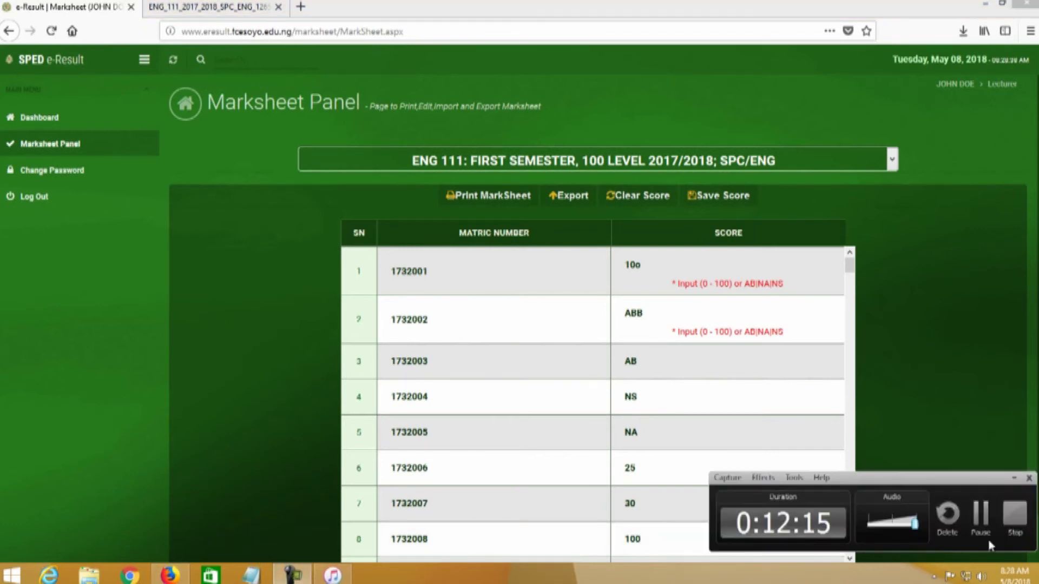
click(887, 389)
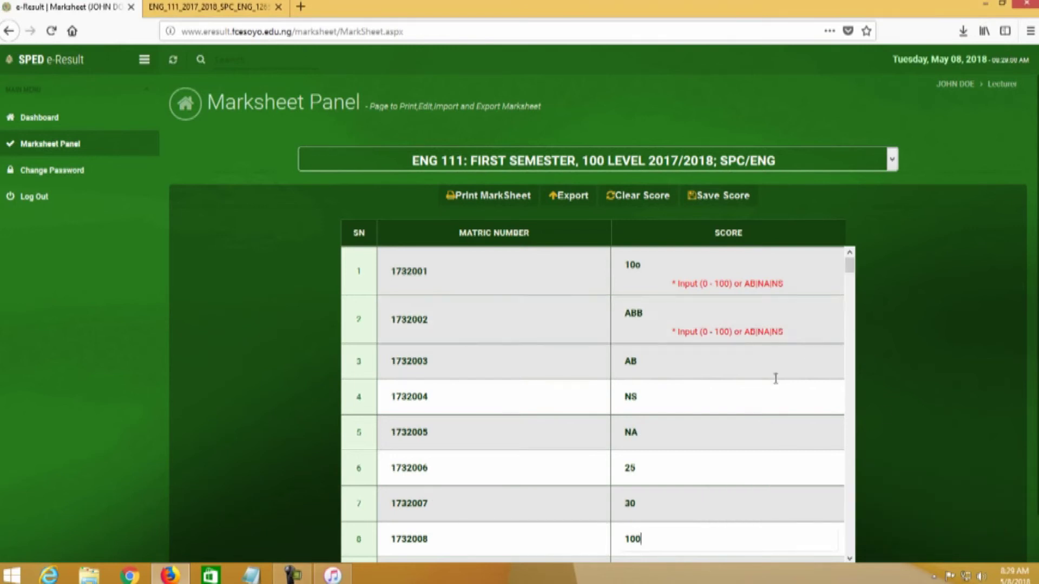
scroll(705, 487, down, 2)
click(650, 517)
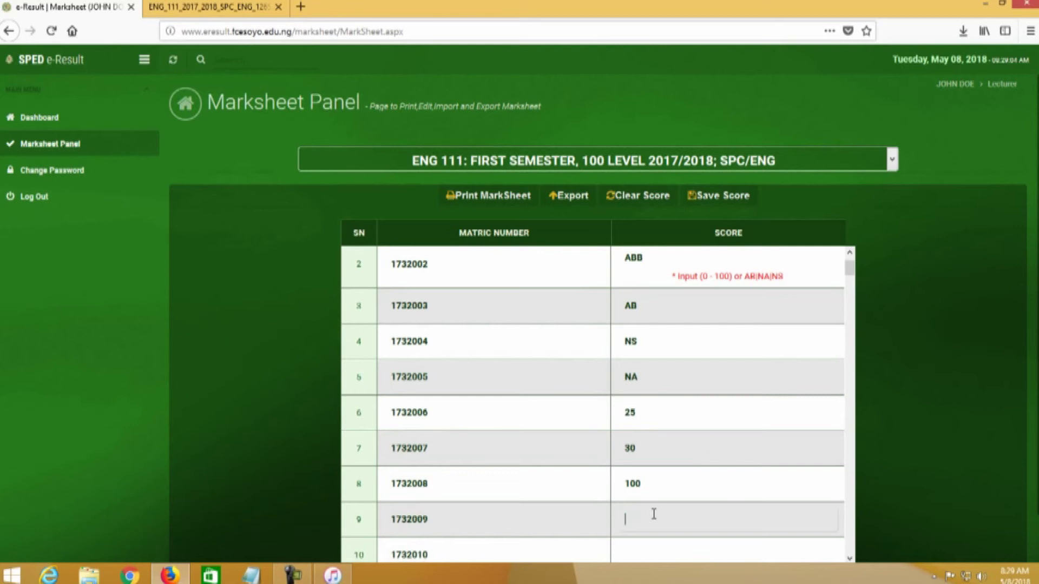
text(50)
click(622, 554)
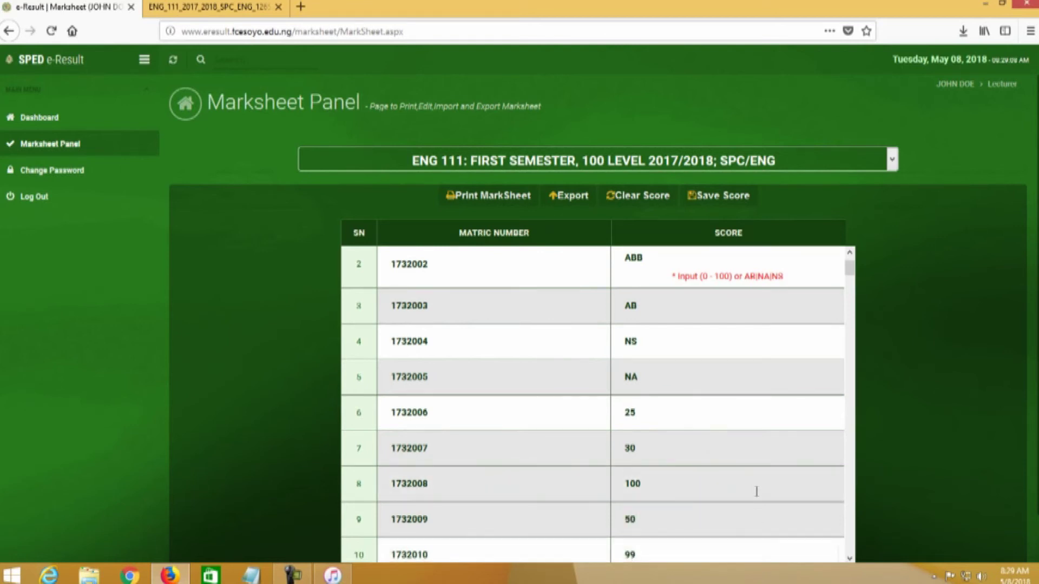
scroll(754, 493, up, 2)
scroll(756, 494, down, 15)
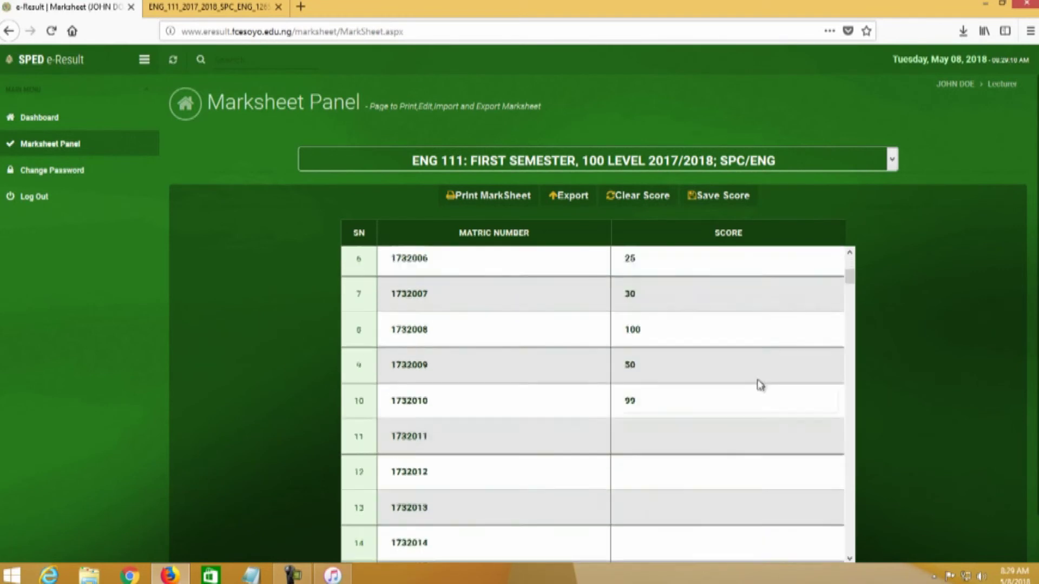
scroll(757, 384, down, 20)
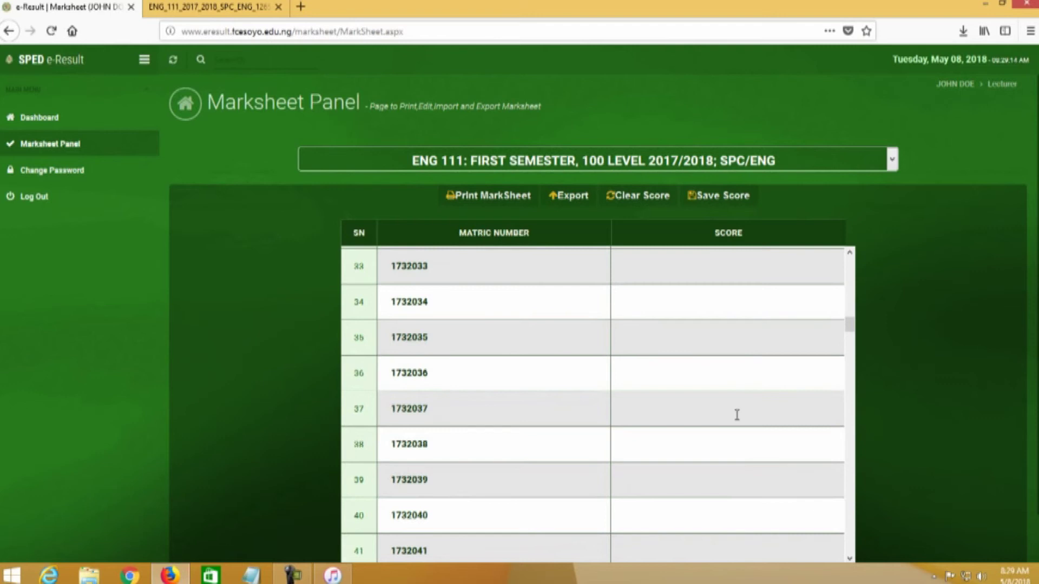
scroll(734, 378, down, 5)
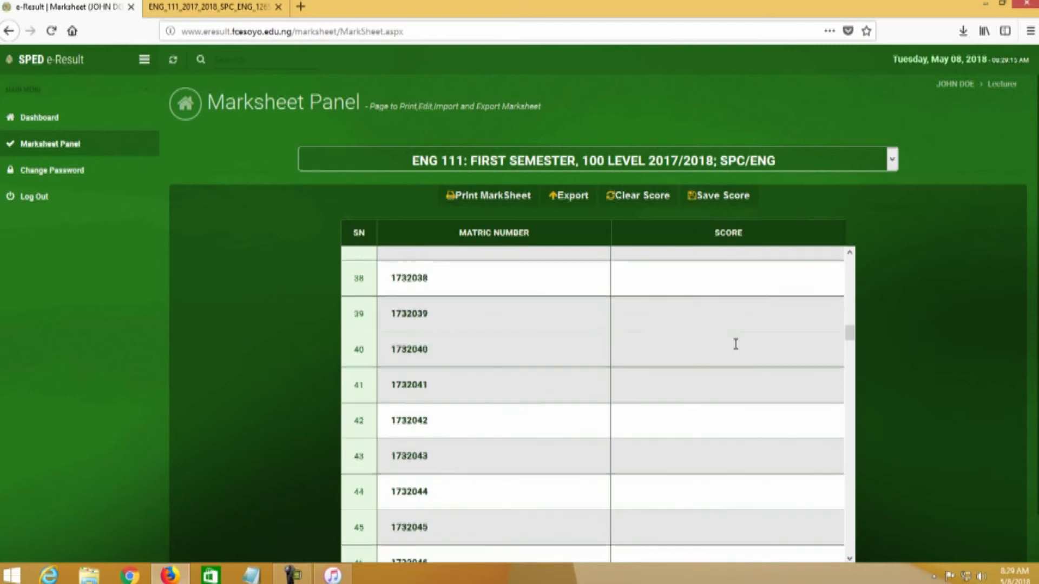
Save the entered ENG 111 scores with Save Score and acknowledge the Save Result confirmation.
click(710, 200)
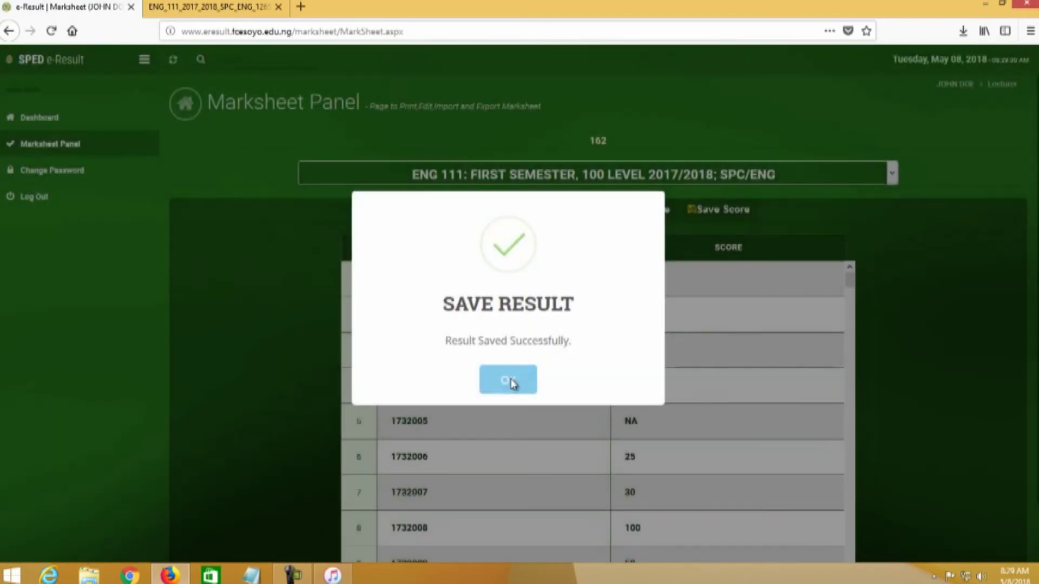
click(510, 380)
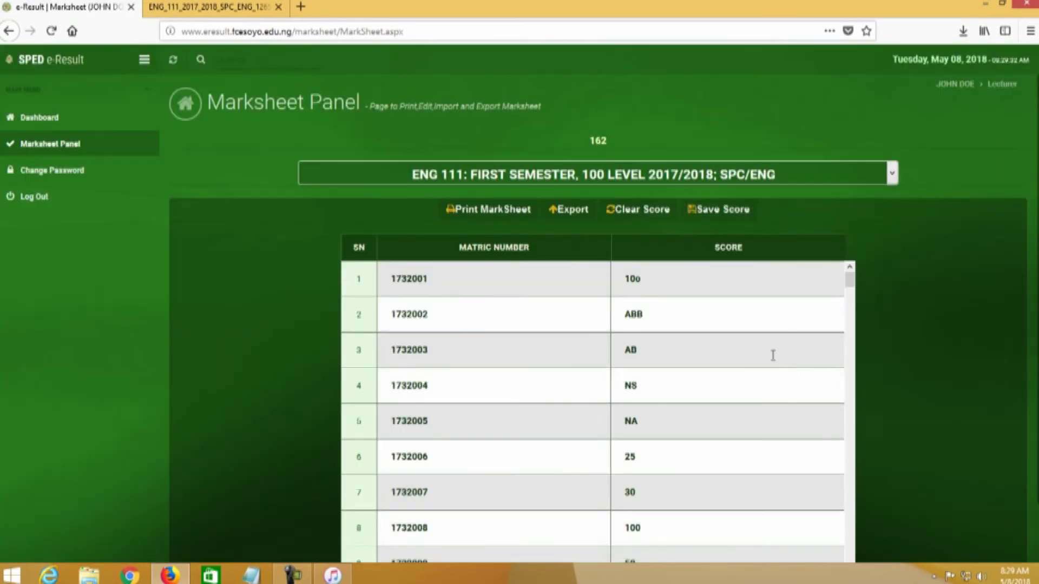
scroll(771, 354, down, 5)
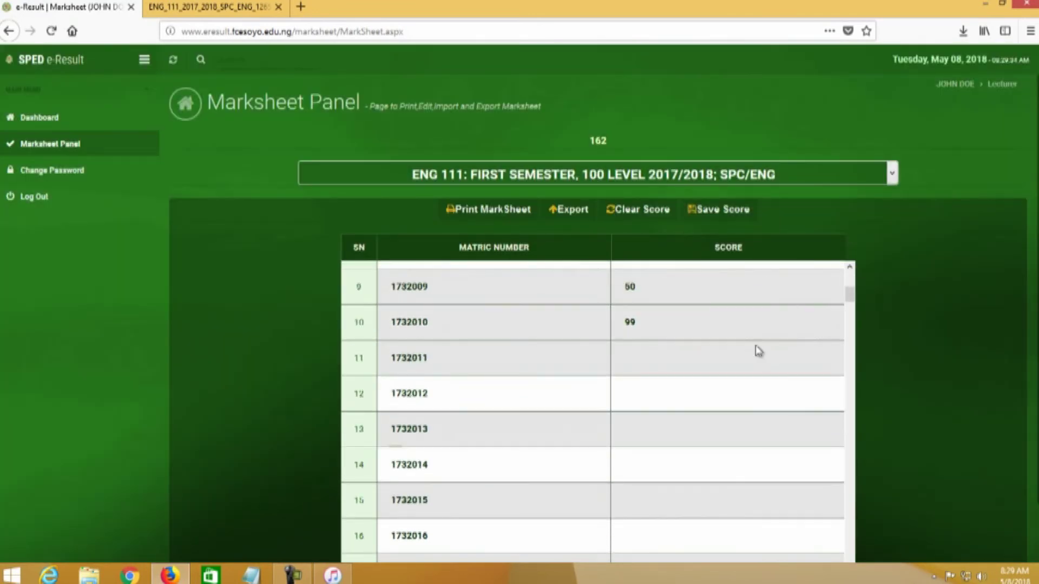
drag(847, 292, 849, 277)
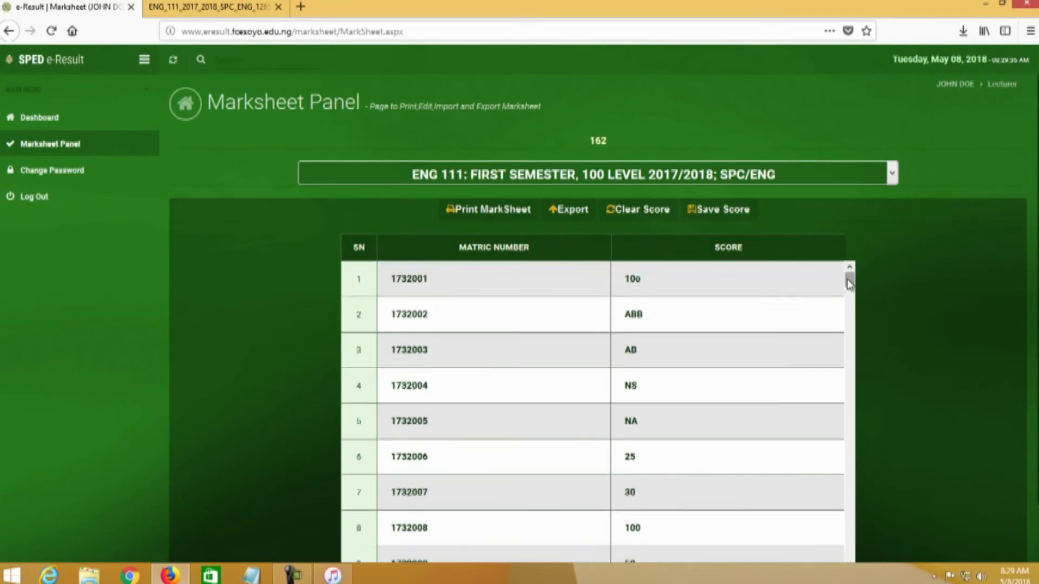
drag(659, 315, 599, 309)
Delete the ABB and 10o entries, then wipe the whole score column with Clear Score.
key(Delete)
click(641, 279)
key(BackSpace)
key(BackSpace)
key(BackSpace)
double_click(649, 352)
click(646, 214)
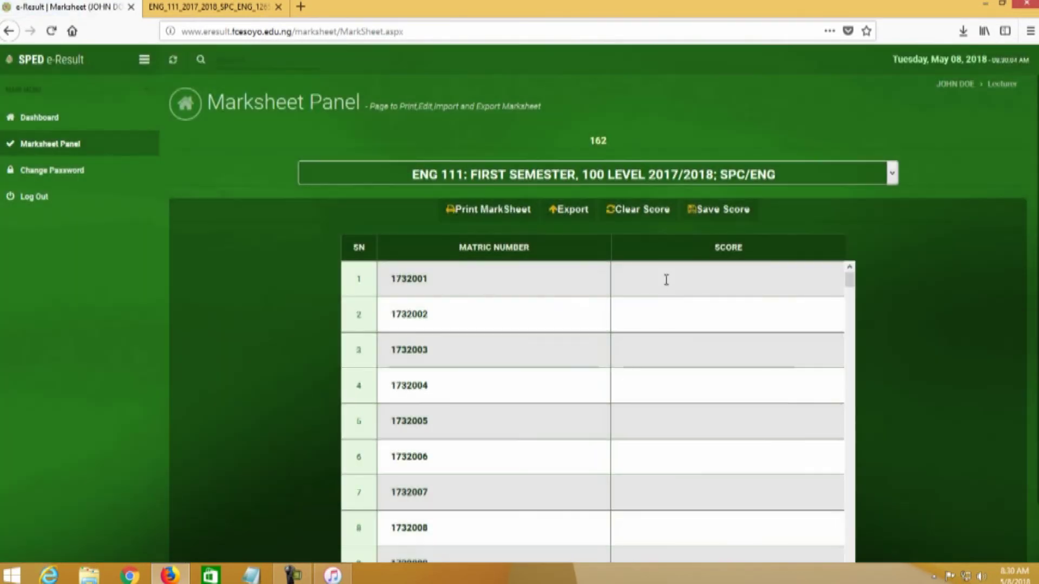
Enter scores 100, 99, 98, 97 and 96 for students 1 to 5.
click(666, 278)
text(100)
click(616, 318)
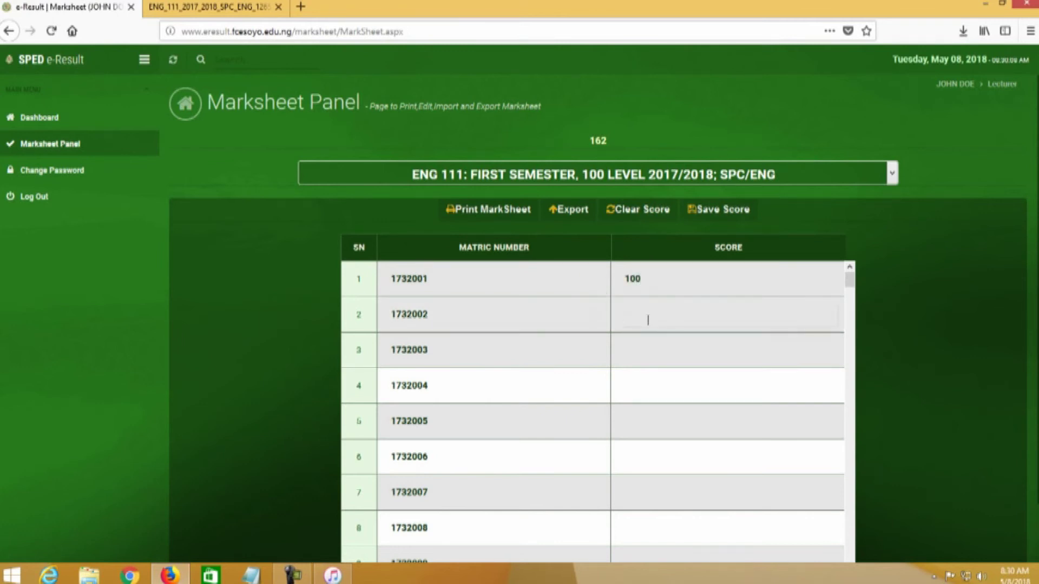
text(99)
click(684, 352)
text(98)
click(647, 390)
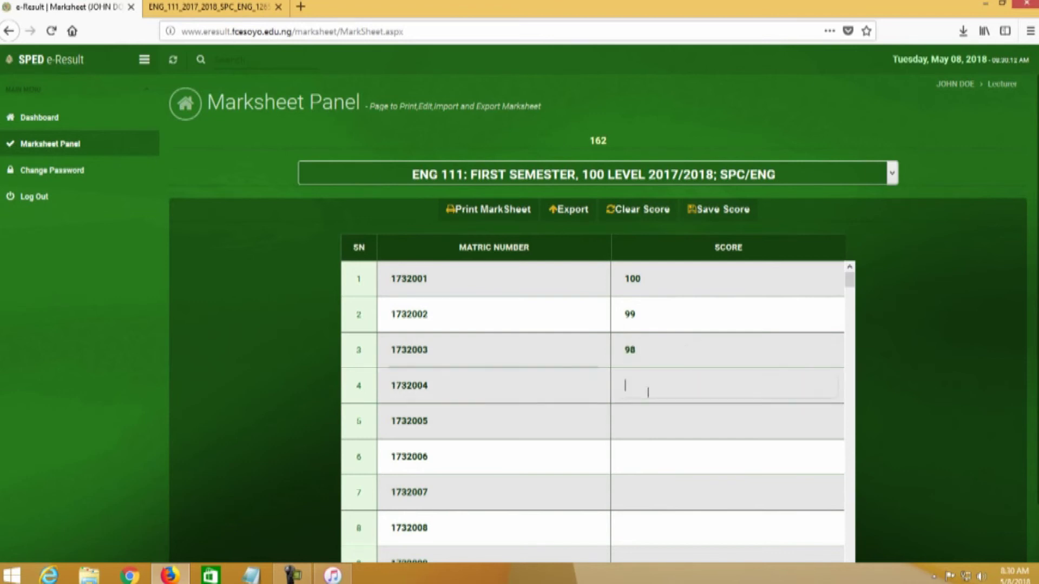
text(97)
click(671, 415)
text(96)
Enter scores 95, 94, 93 and 92 for students 6 to 9.
click(737, 468)
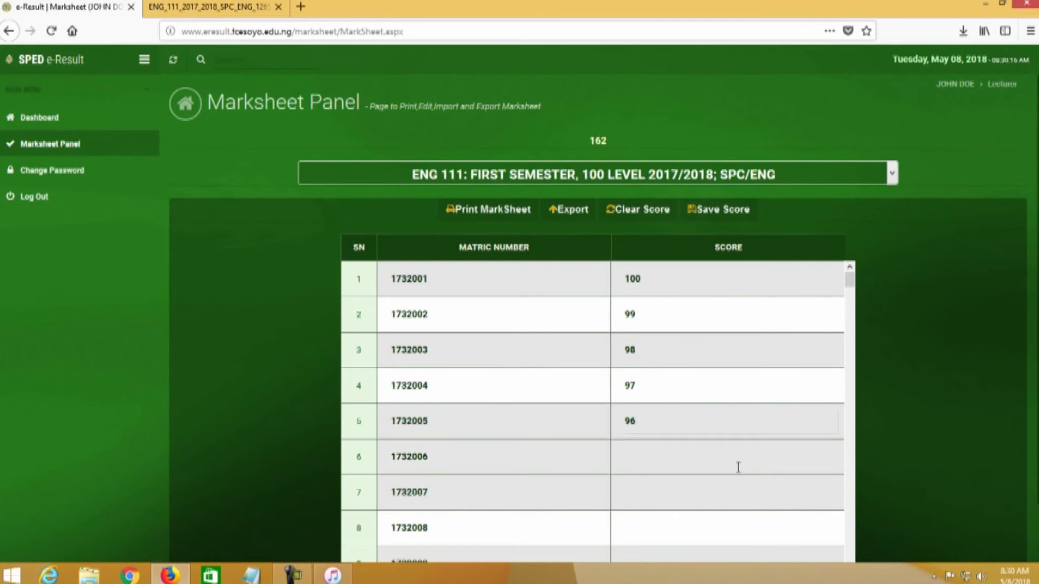
text(95)
click(686, 502)
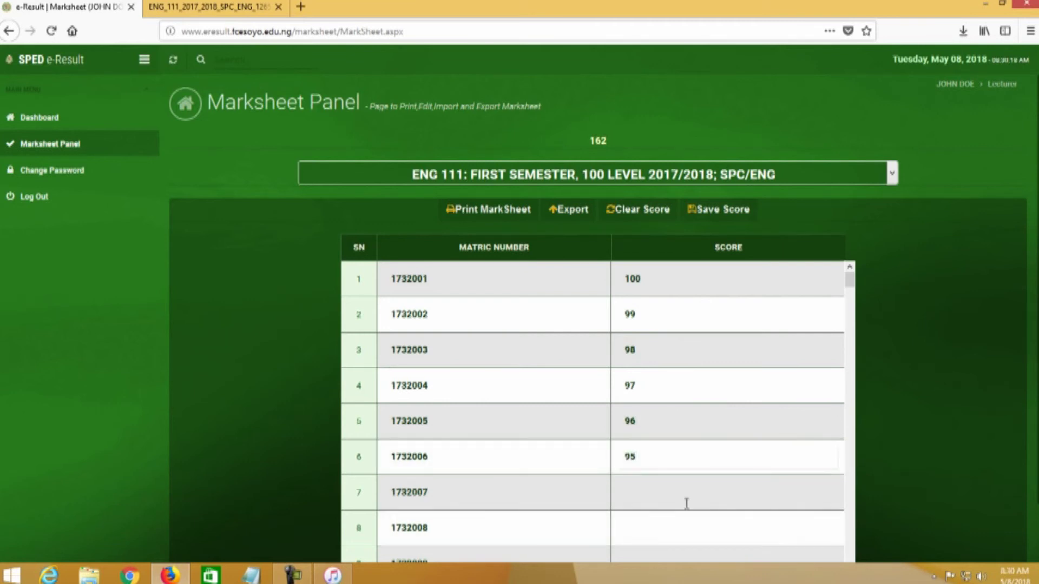
text(94)
click(700, 520)
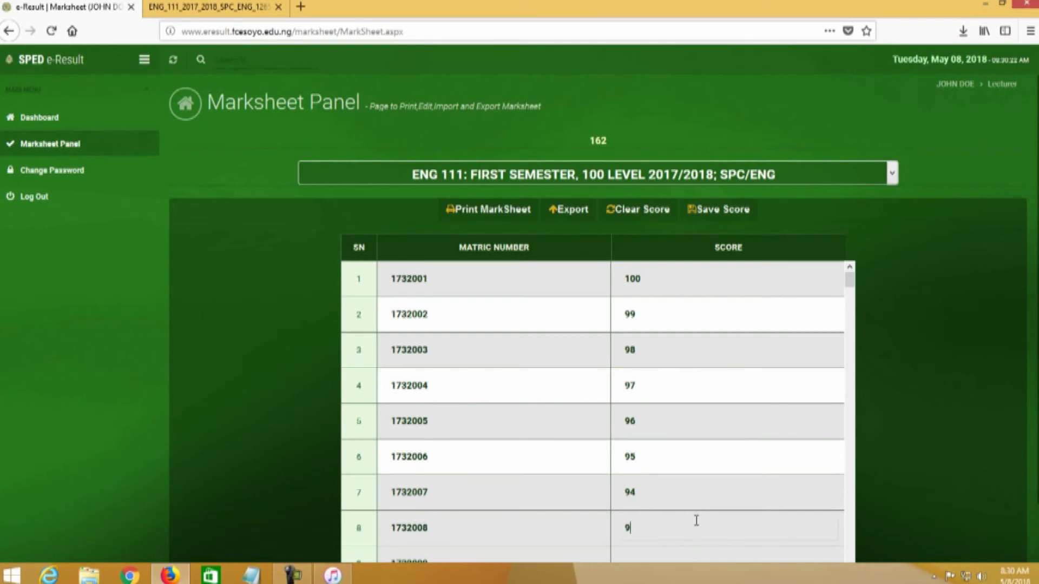
text(93)
scroll(725, 521, down, 2)
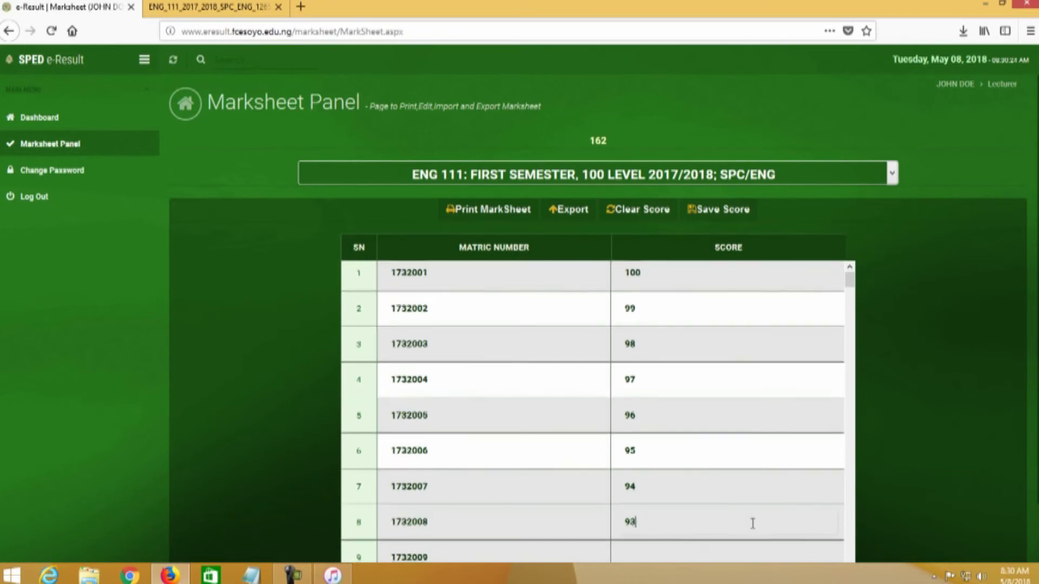
click(649, 519)
text(92)
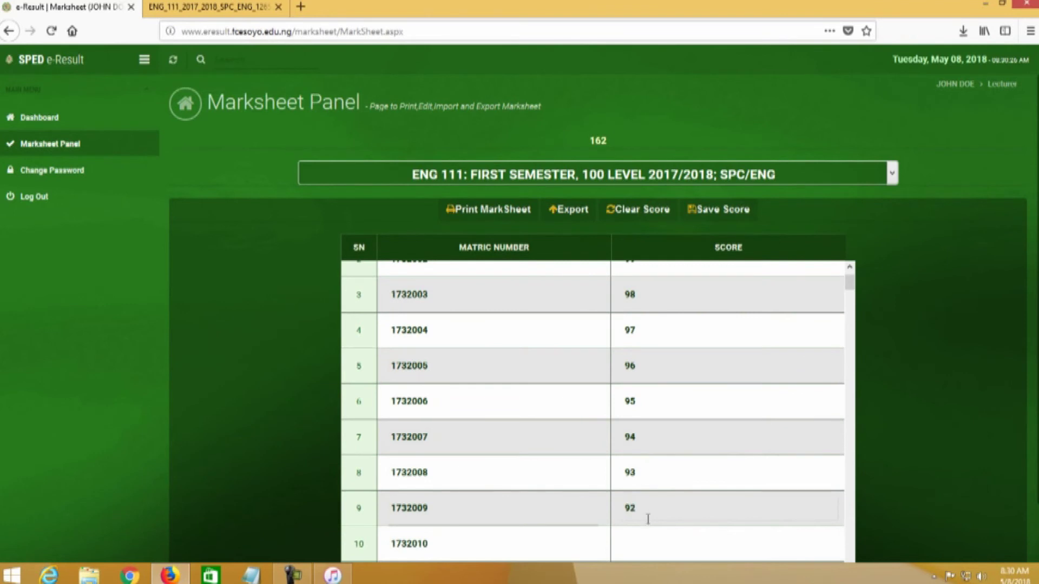
Enter 91, 90, AB, NA and 89 for rows 10 to 14.
scroll(651, 514, down, 3)
text(91)
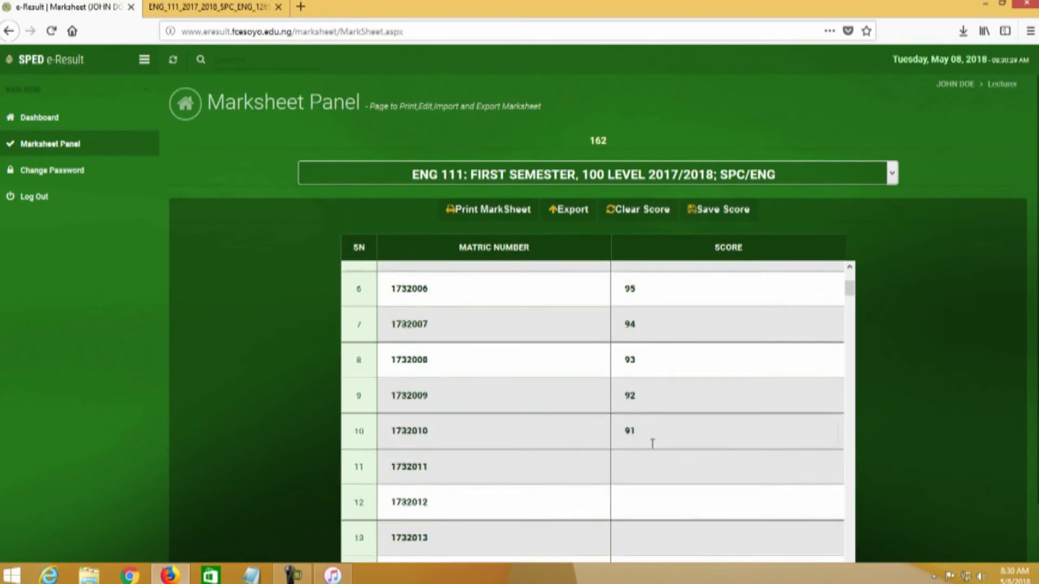
scroll(653, 441, down, 3)
click(655, 357)
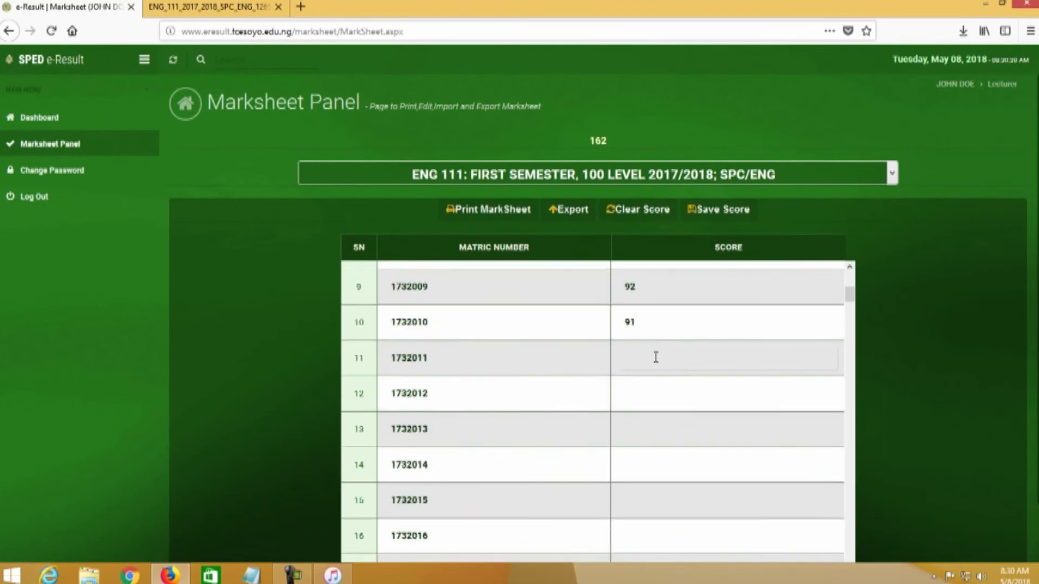
text(90)
click(645, 398)
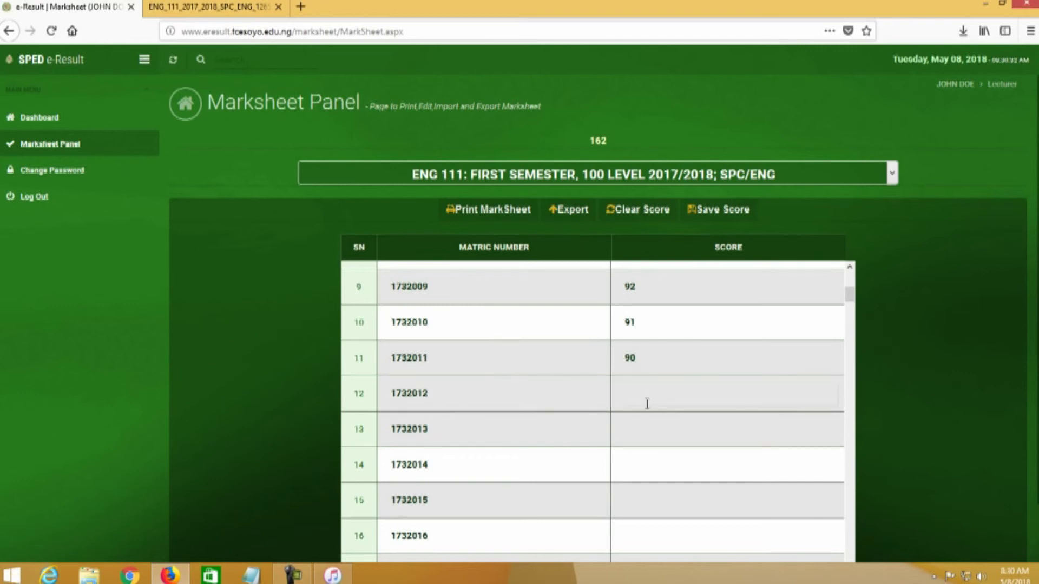
text(AB)
click(665, 430)
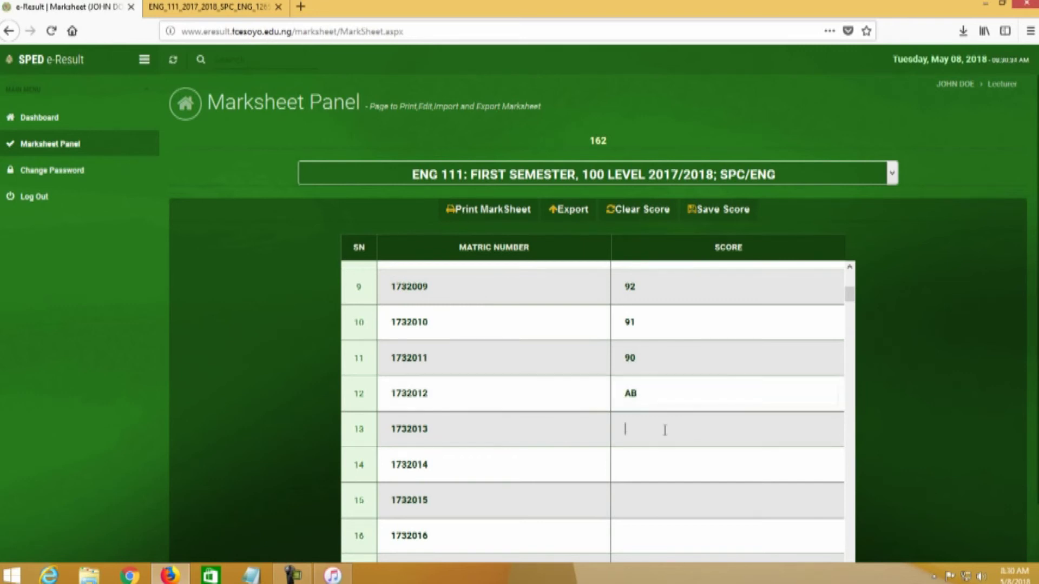
text(NA)
click(673, 455)
text(89)
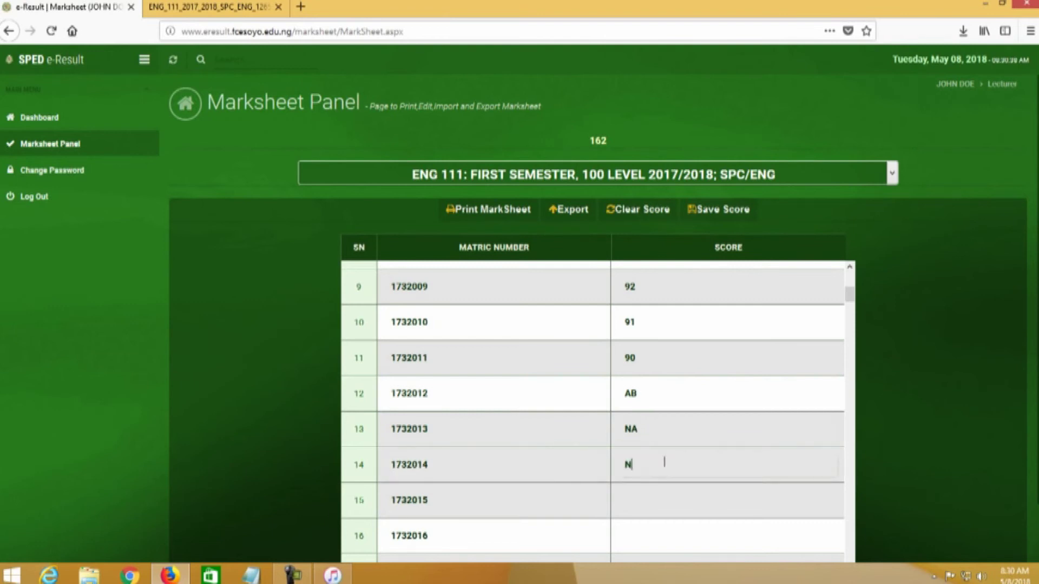
scroll(762, 443, up, 2)
scroll(752, 433, down, 1)
scroll(744, 427, up, 3)
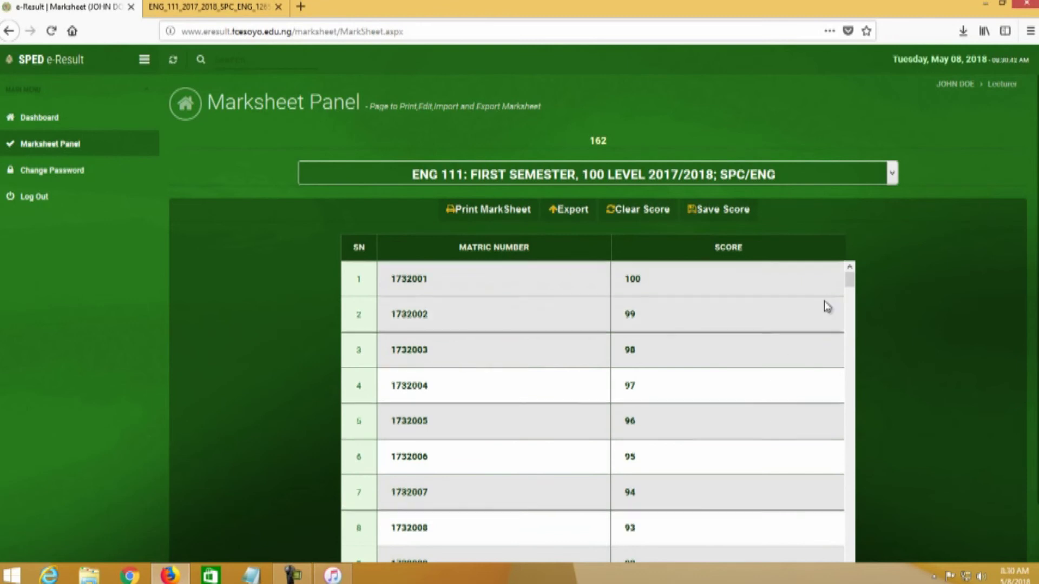
scroll(823, 301, down, 5)
drag(851, 294, 848, 278)
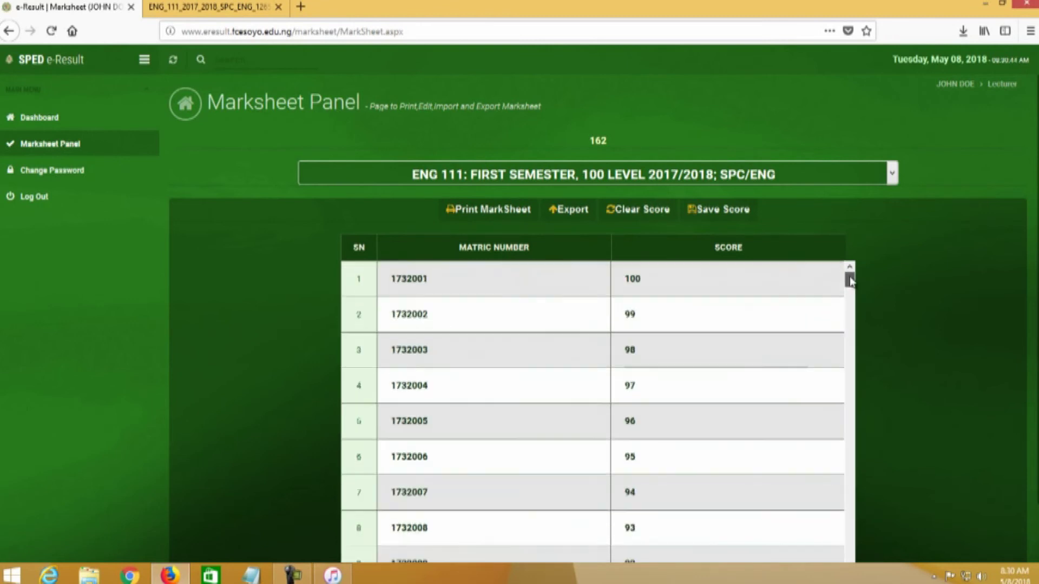
scroll(721, 384, down, 1)
scroll(721, 385, down, 1)
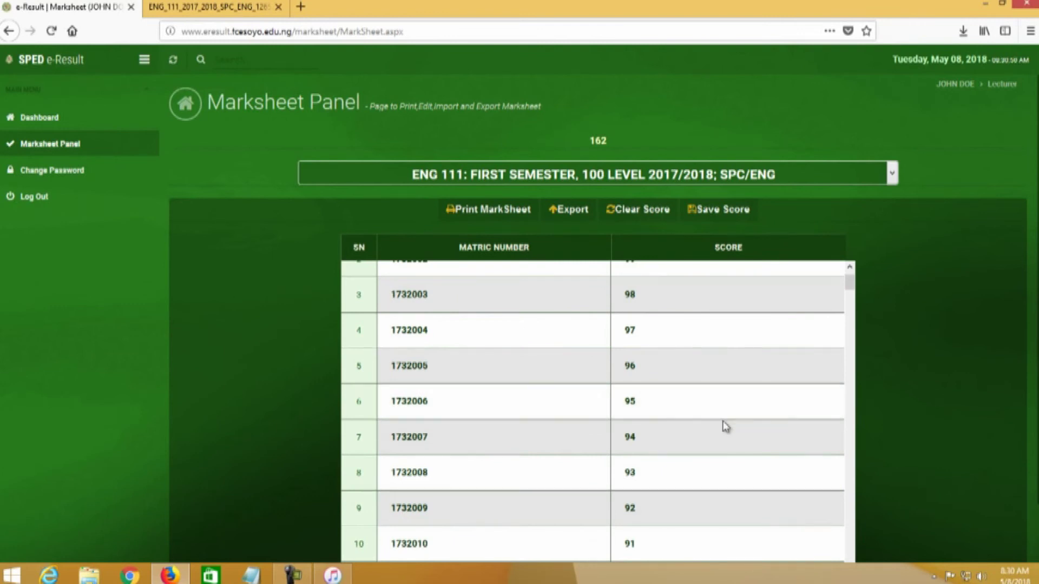
scroll(724, 422, down, 3)
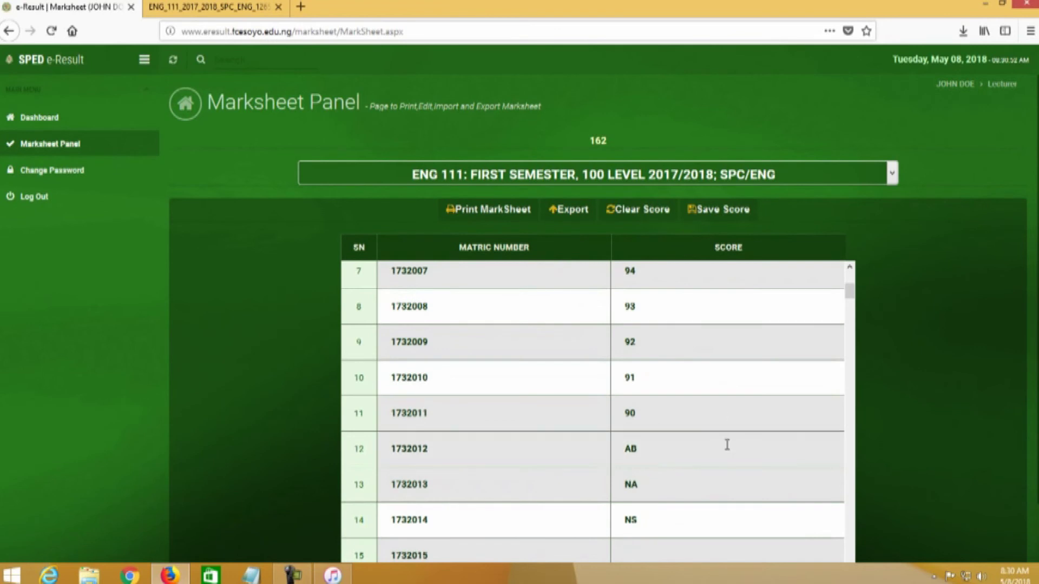
scroll(730, 436, down, 2)
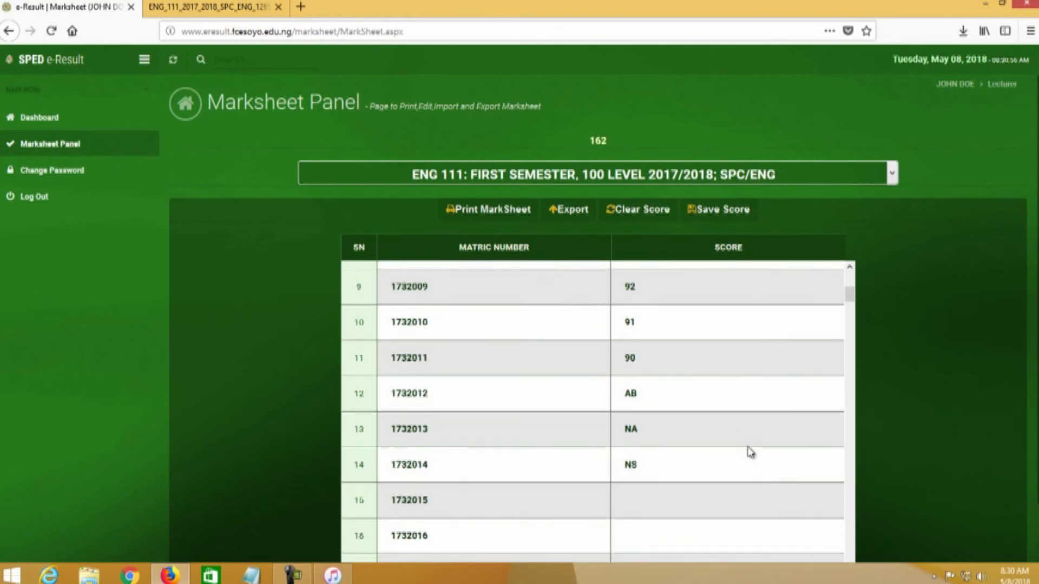
scroll(749, 452, up, 5)
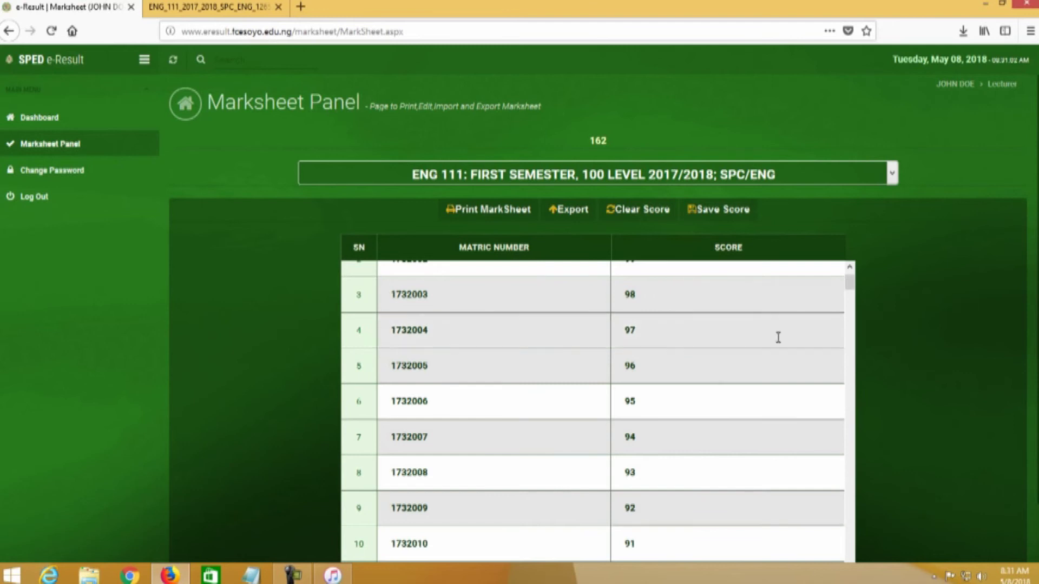
Export the ENG 111 marksheet and save the download as ENG_111_2017_2018_SPC_ENG(1).xlsx.
click(571, 214)
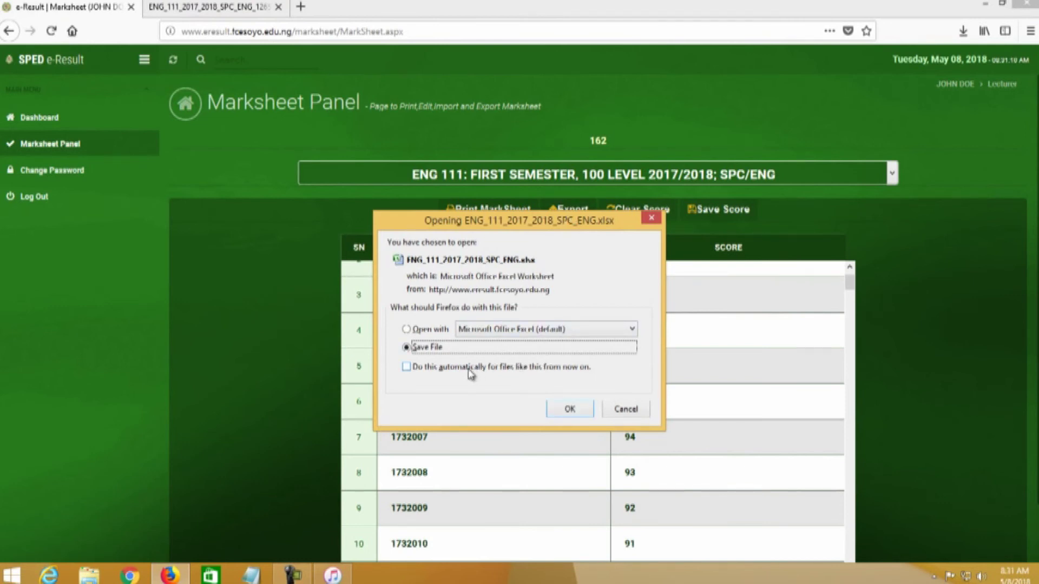
click(568, 410)
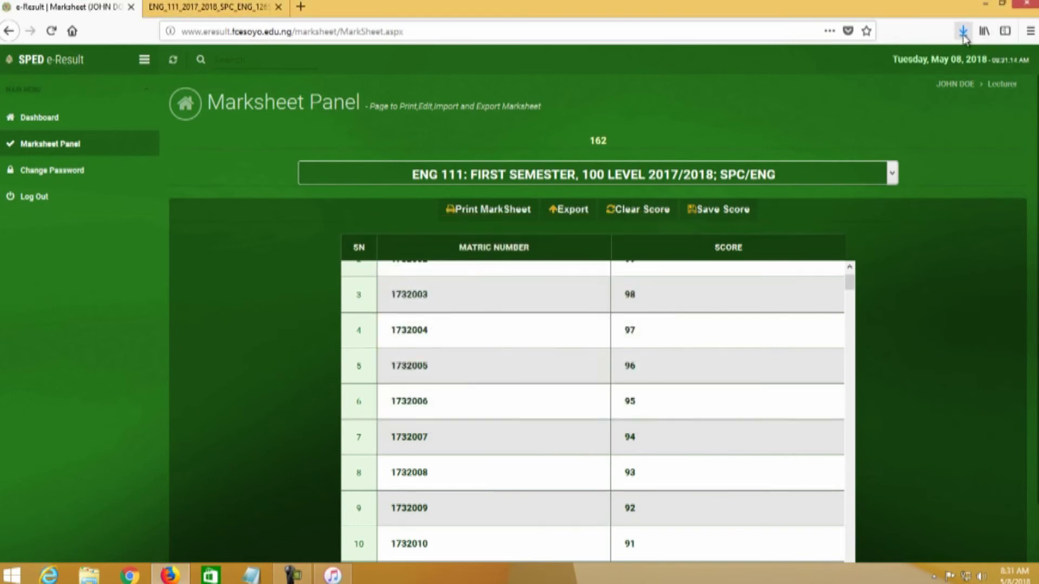
click(963, 34)
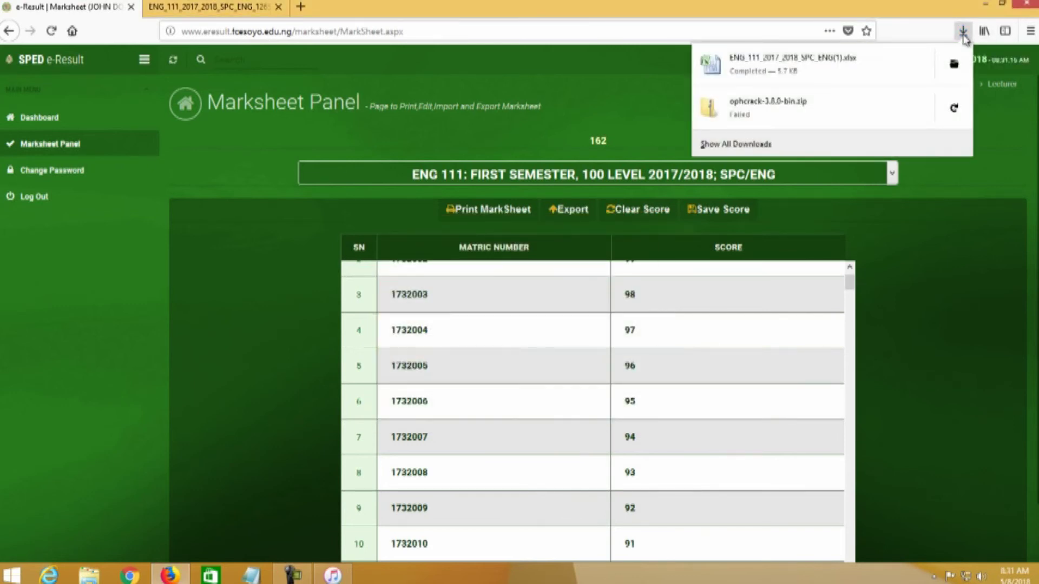
click(963, 33)
Open ENG_111_2017_2018_SPC_ENG(1) from the Downloads folder in Excel via File Explorer.
click(89, 575)
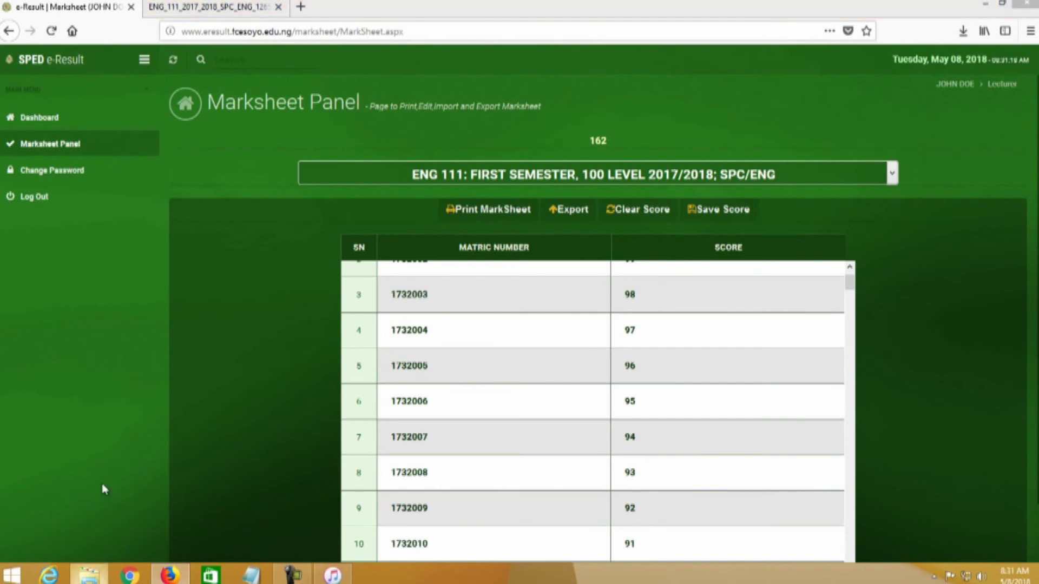
key(super+c)
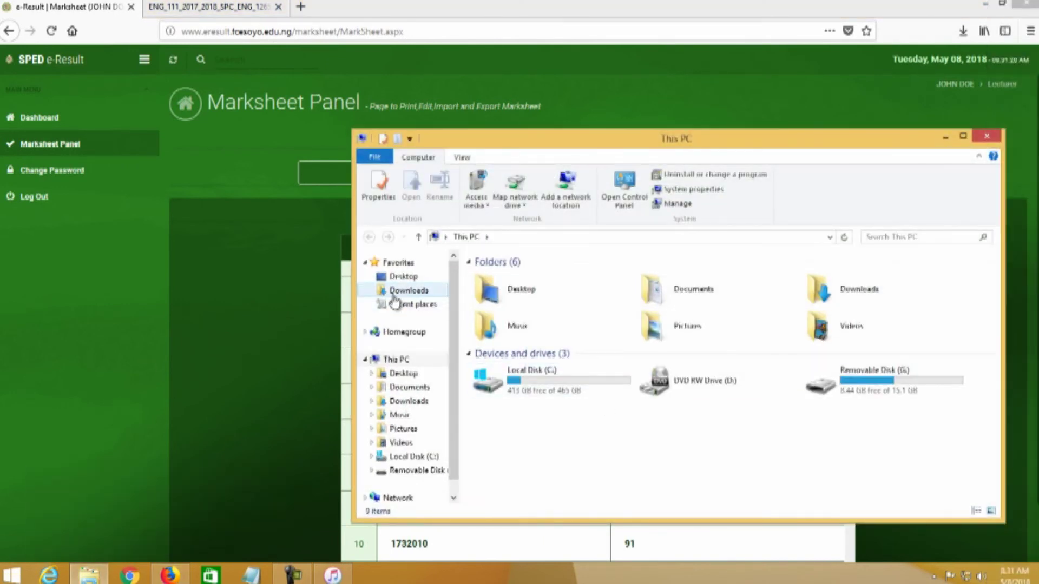
click(407, 290)
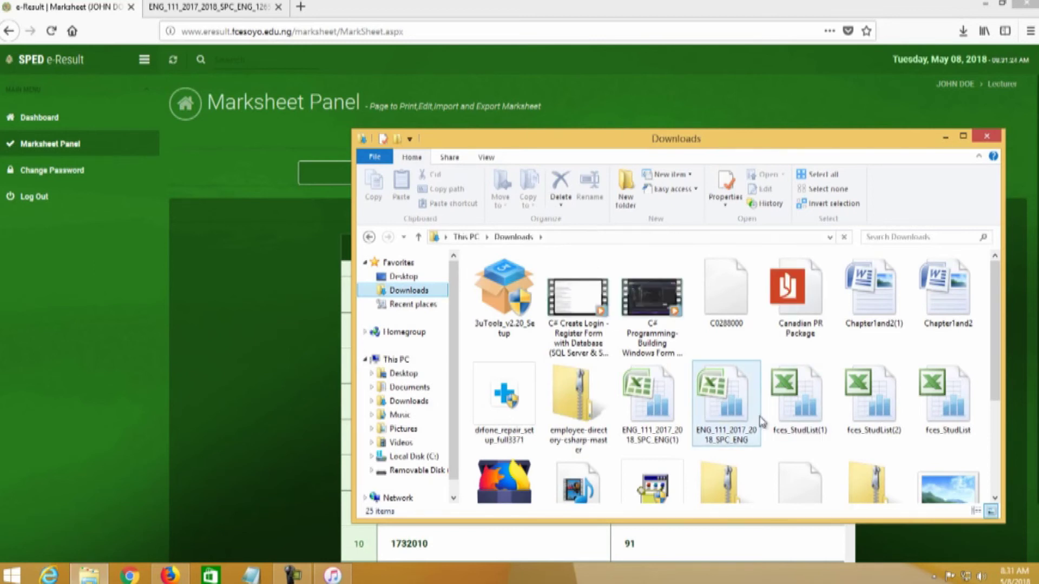
click(719, 421)
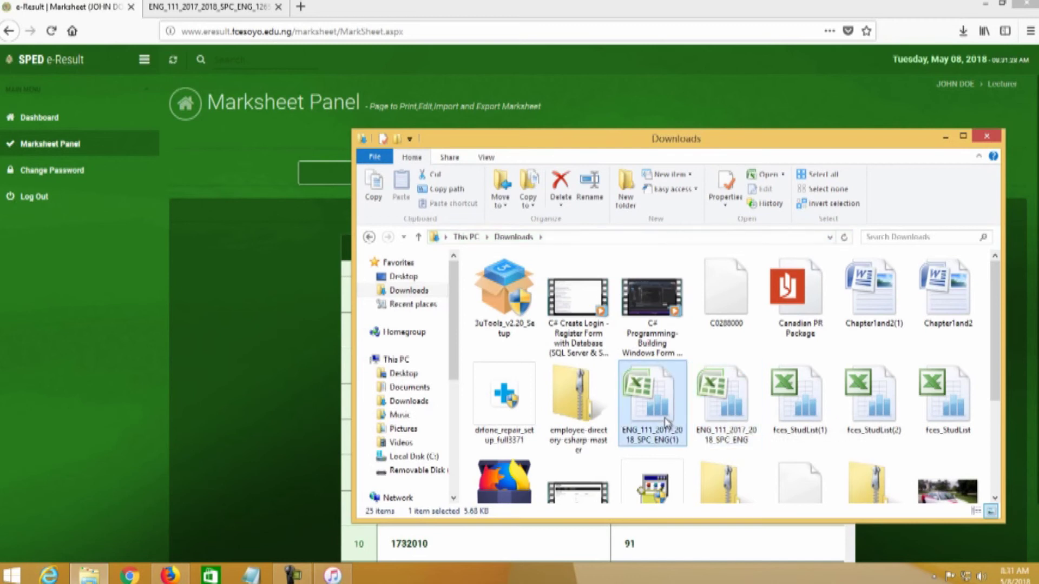
double_click(713, 414)
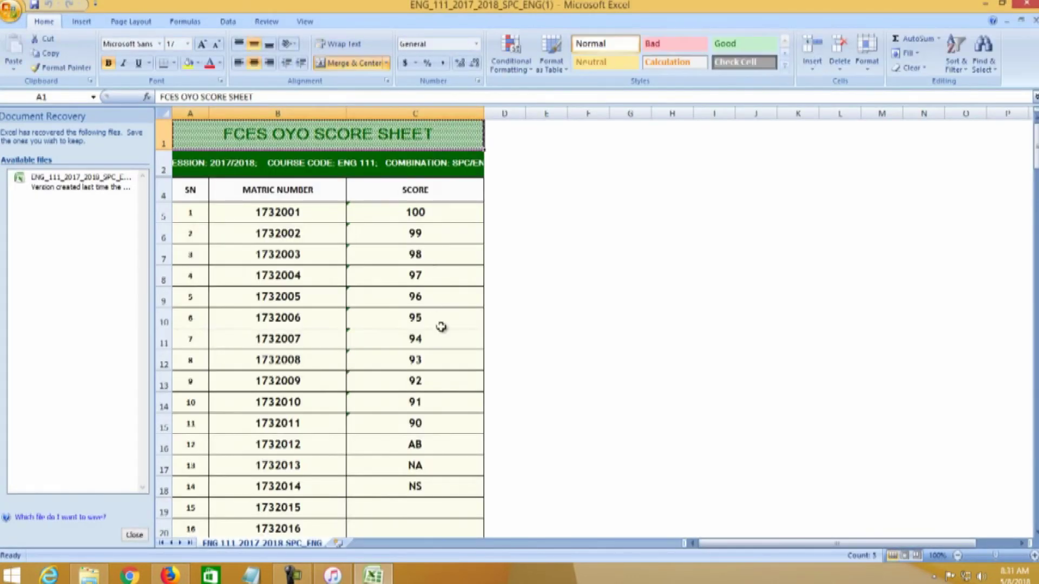
scroll(452, 463, down, 2)
scroll(441, 397, up, 2)
scroll(443, 395, down, 2)
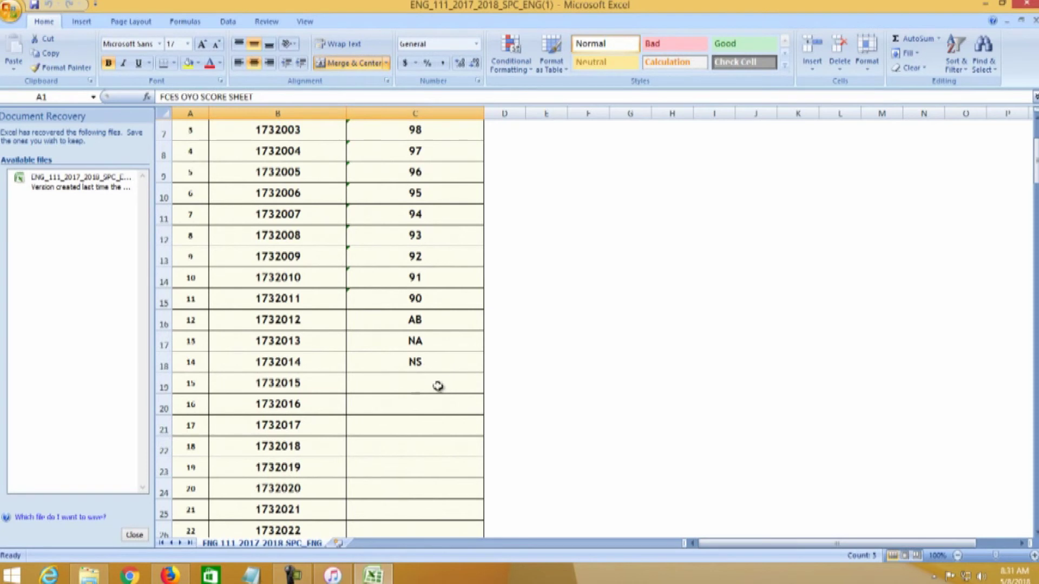
scroll(442, 382, up, 2)
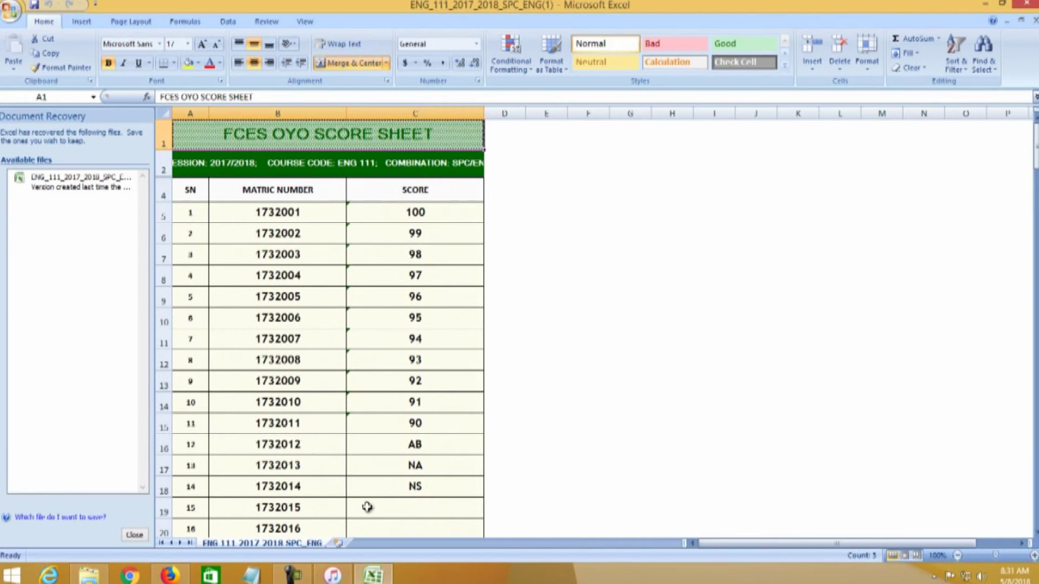
scroll(410, 502, down, 1)
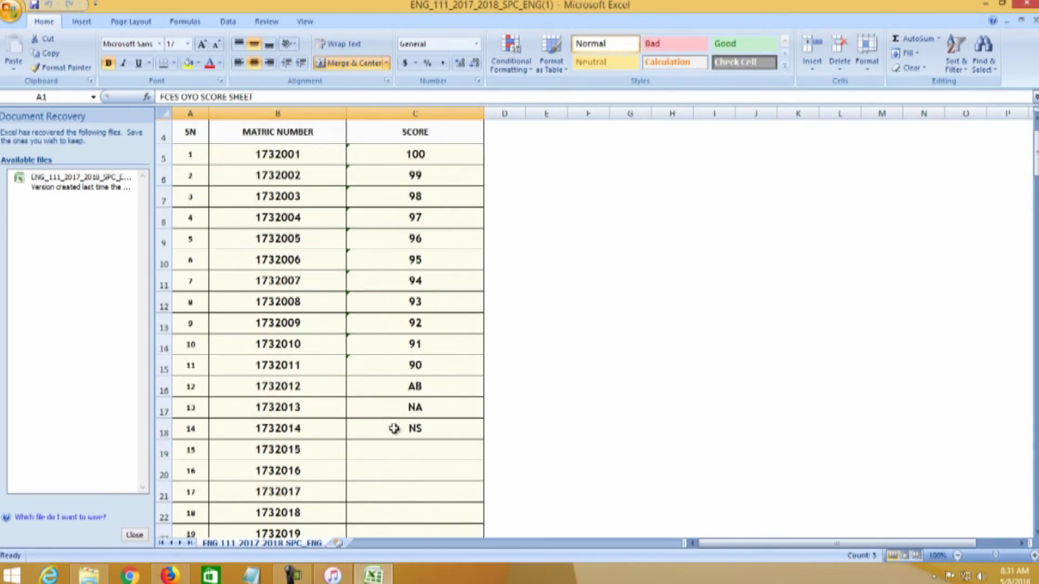
click(415, 453)
double_click(418, 452)
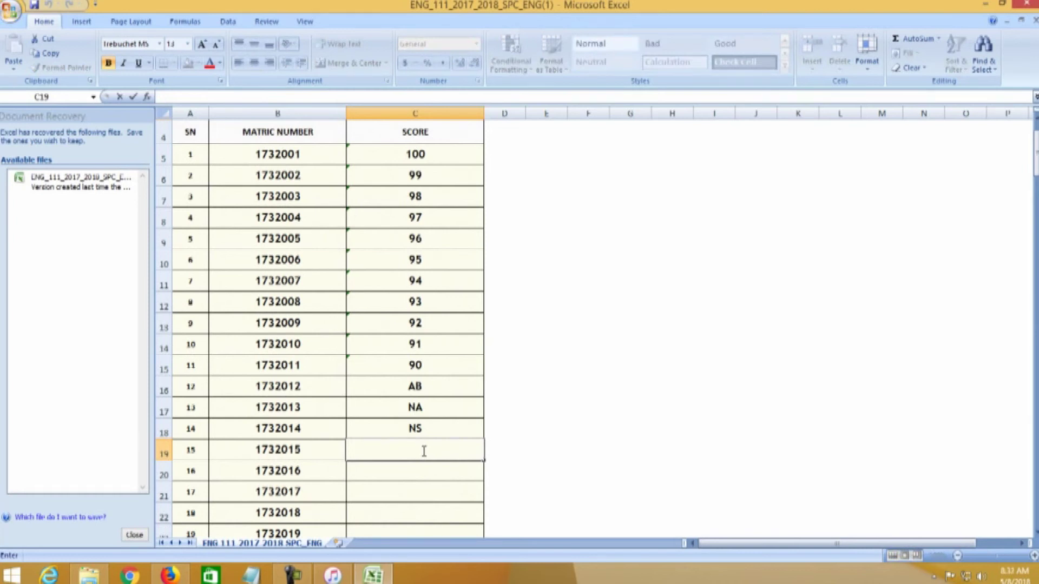
text(89)
double_click(417, 474)
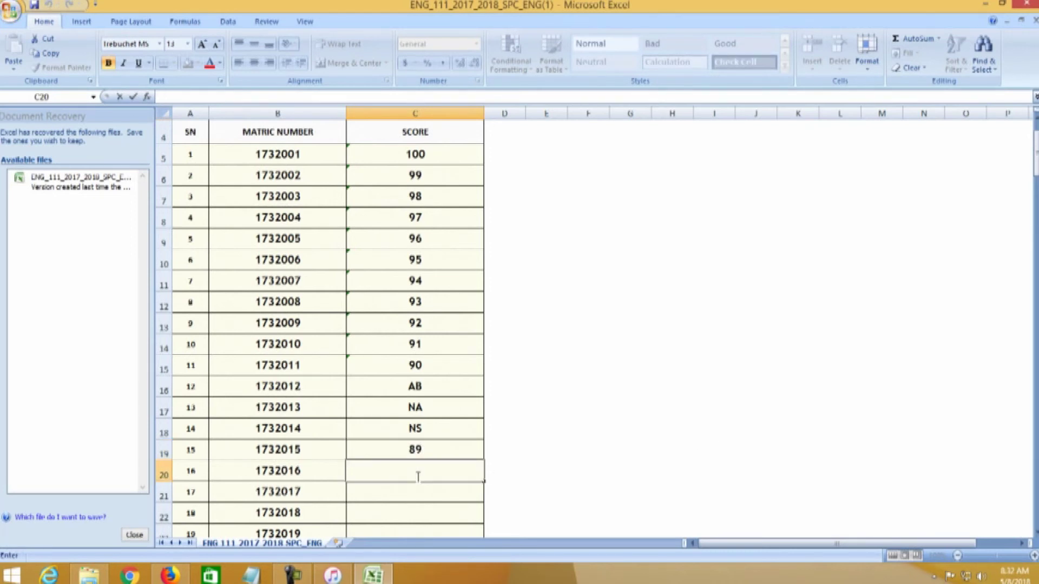
text(88)
double_click(416, 492)
text(87)
click(420, 514)
double_click(421, 515)
text(86)
scroll(420, 515, down, 2)
double_click(414, 405)
text(85)
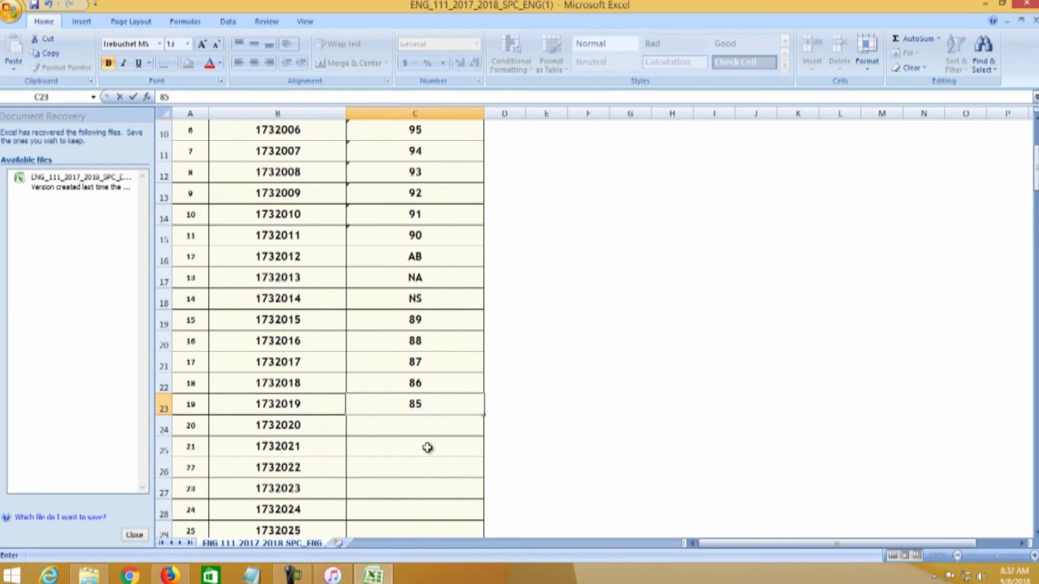
scroll(426, 436, up, 3)
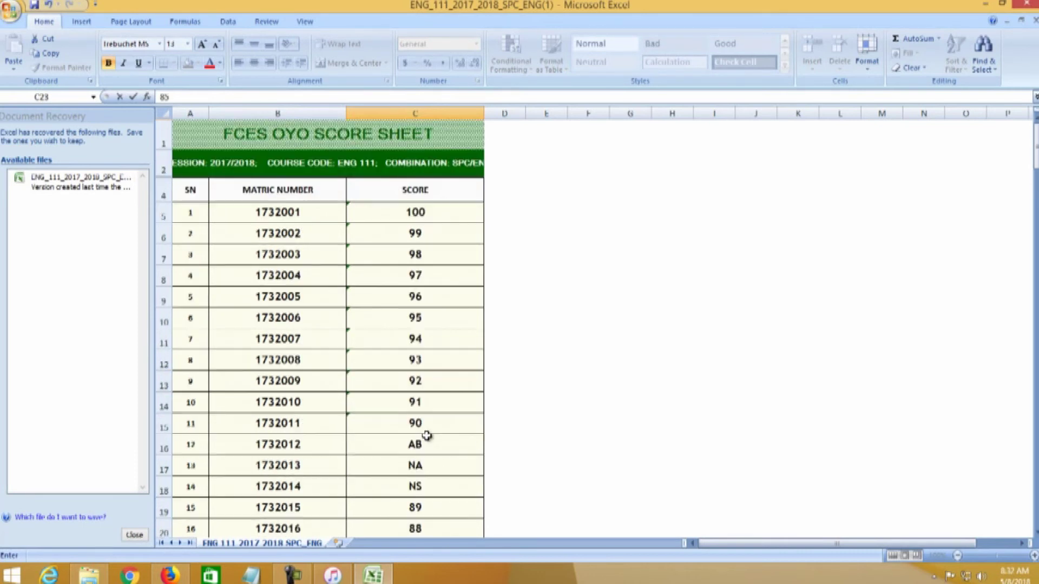
scroll(427, 436, down, 1)
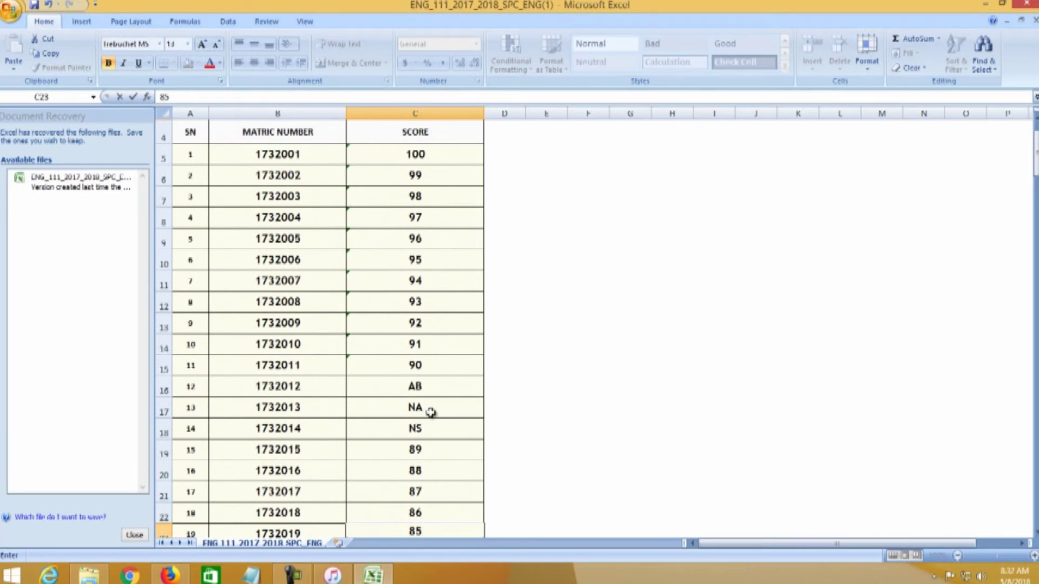
key(Return)
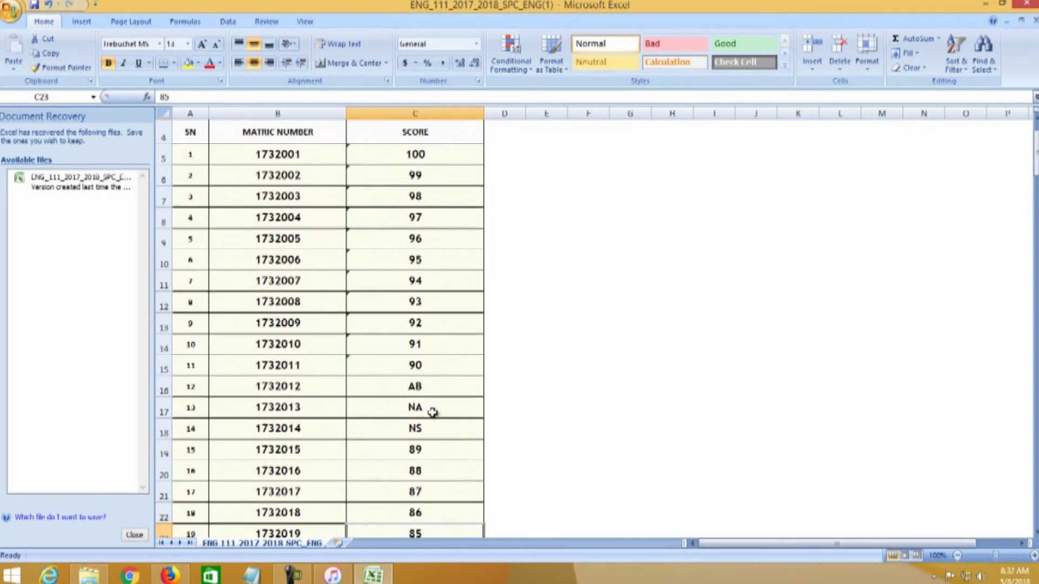
scroll(433, 413, down, 1)
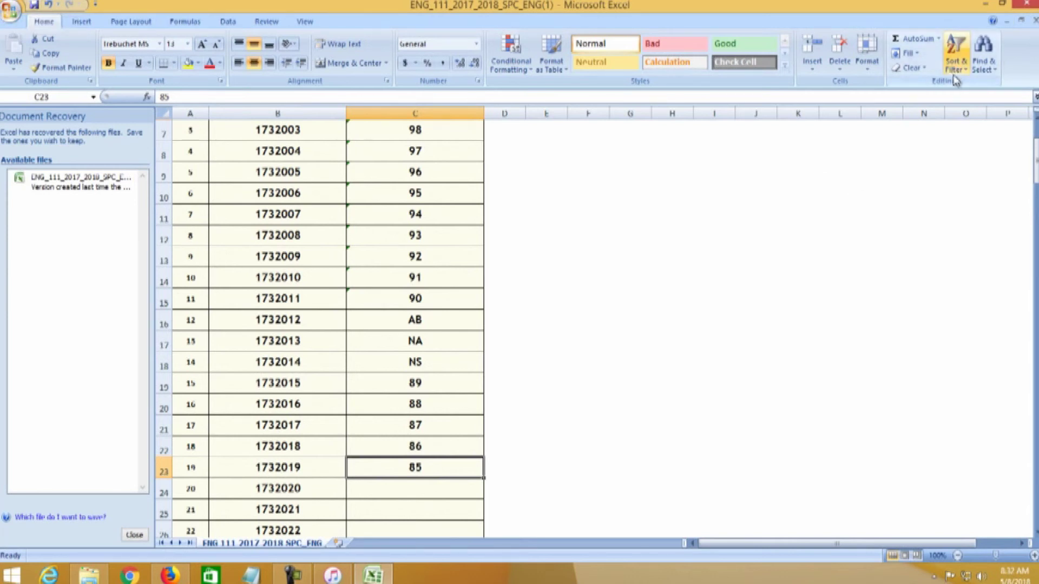
click(1026, 4)
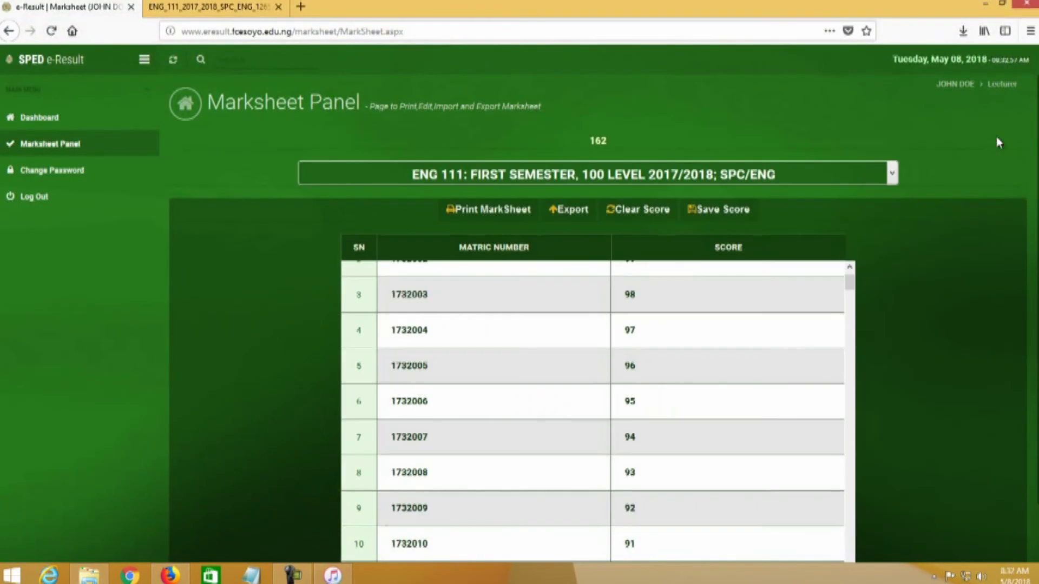
click(987, 136)
scroll(731, 352, down, 2)
scroll(744, 318, up, 3)
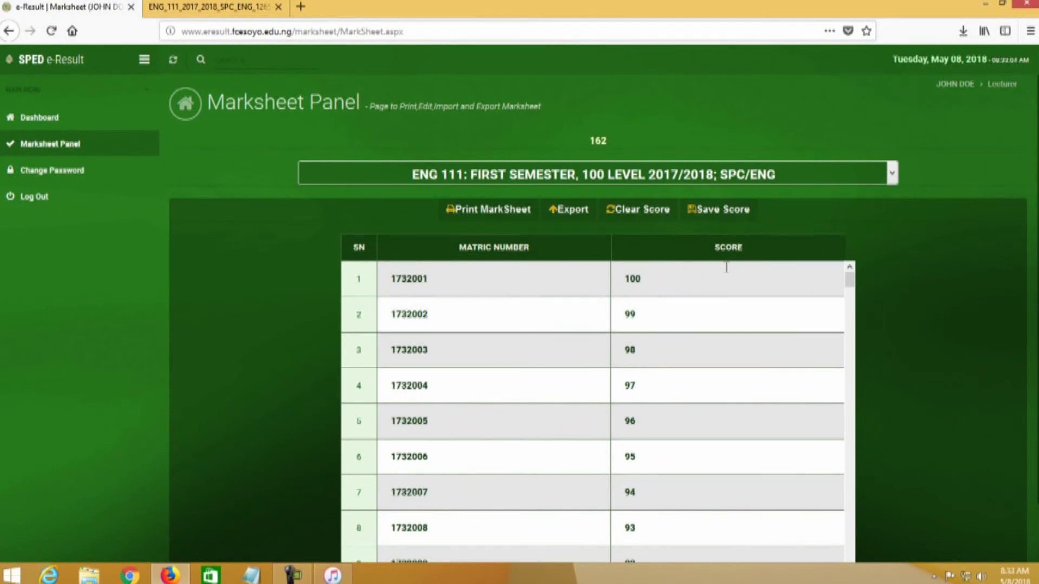
scroll(730, 272, down, 6)
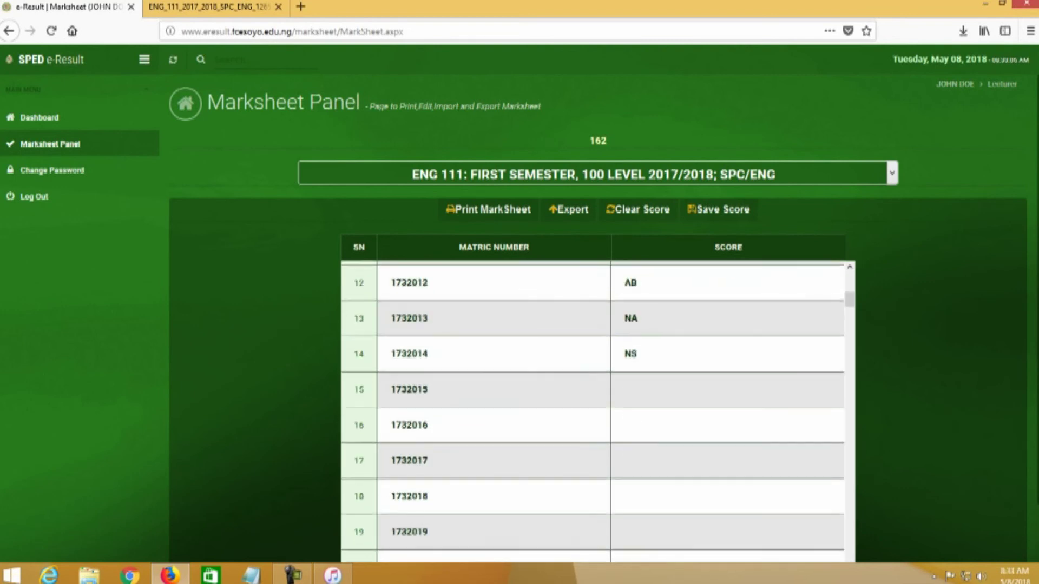
scroll(598, 325, down, 2)
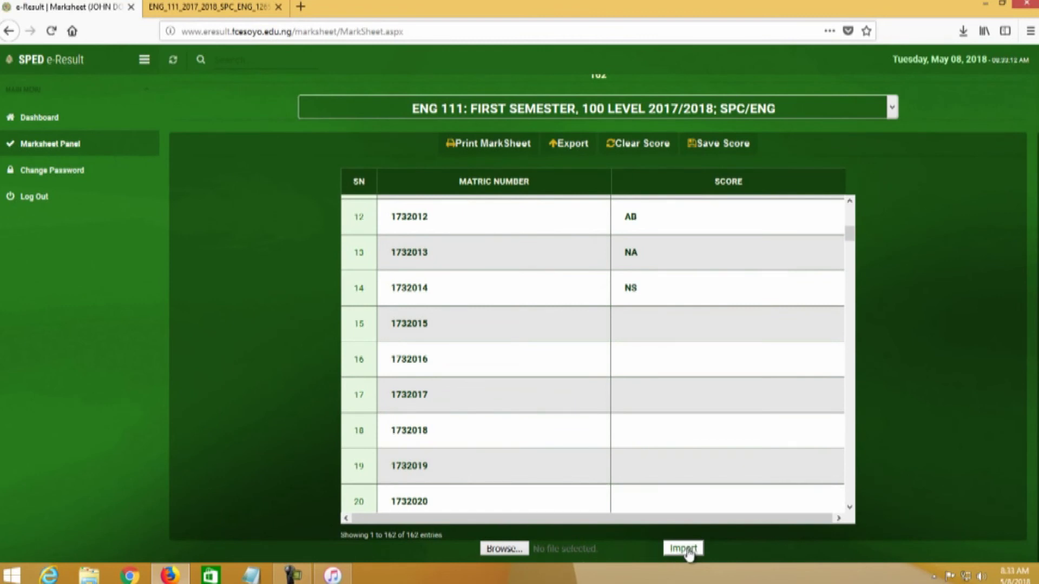
Browse to Downloads and select ENG_111_2017_2018_SPC_ENG(1) in the File Upload dialog.
click(512, 548)
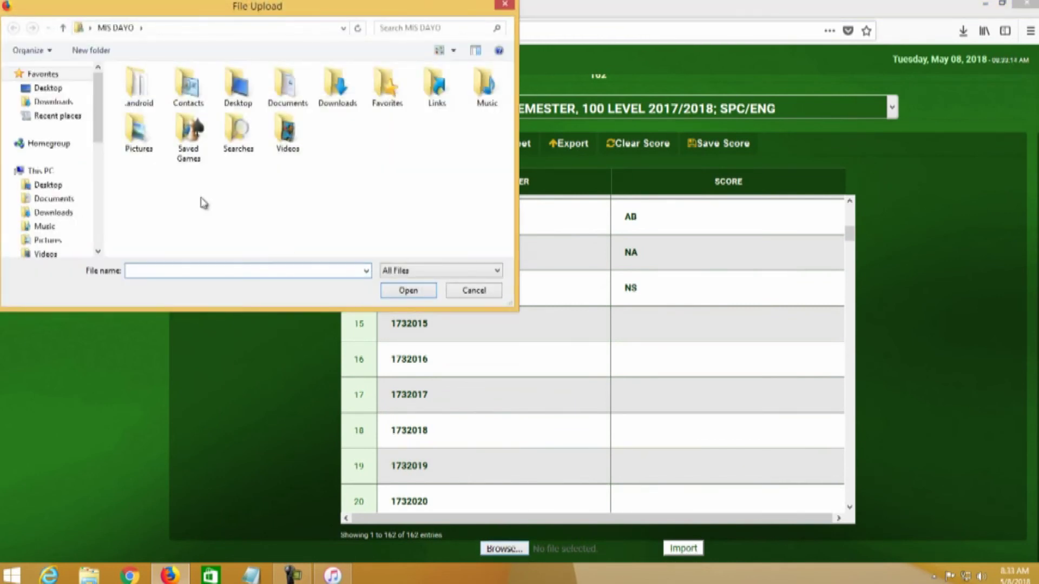
click(60, 103)
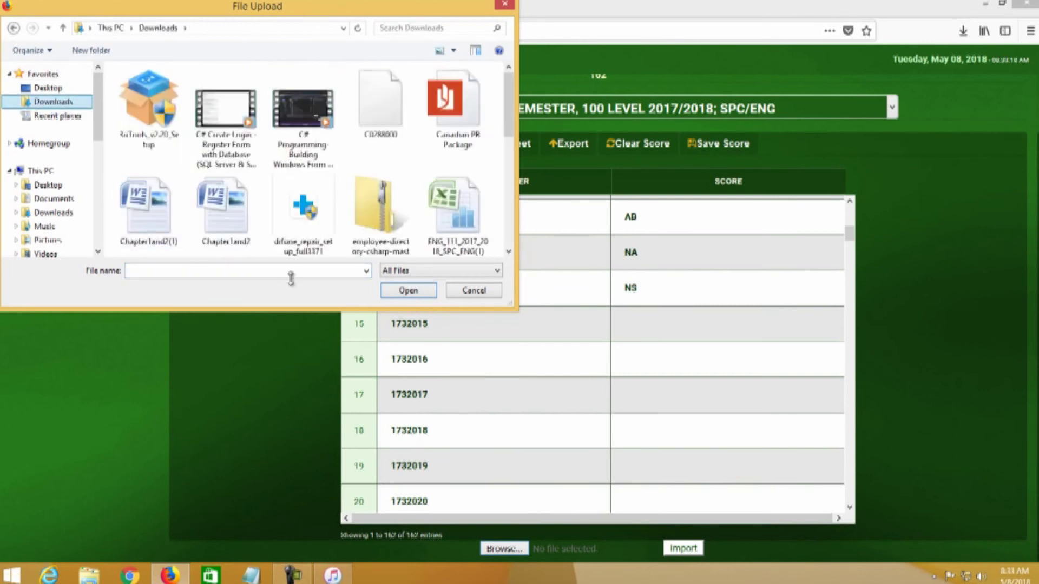
click(465, 232)
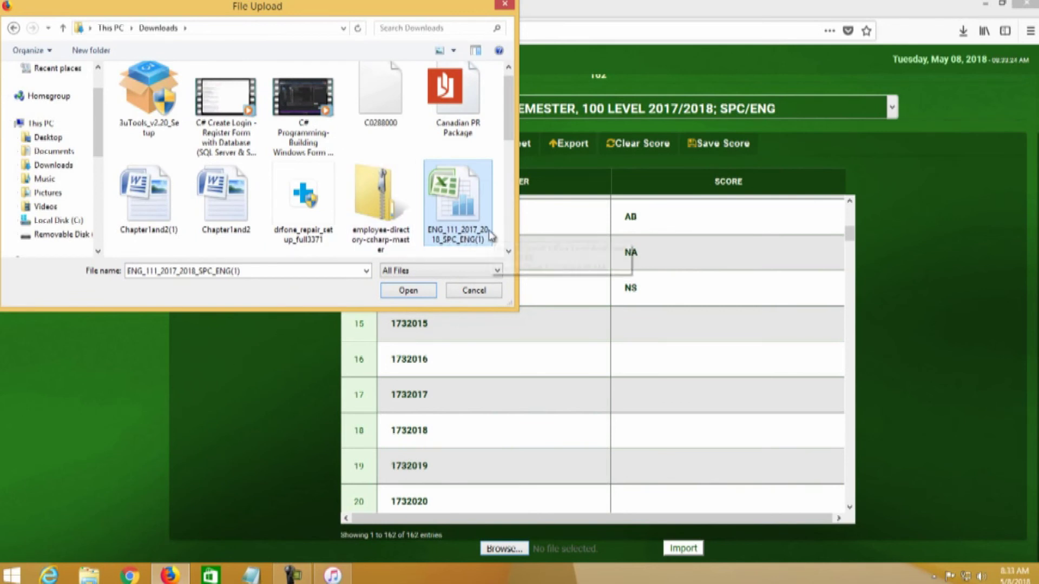
click(414, 287)
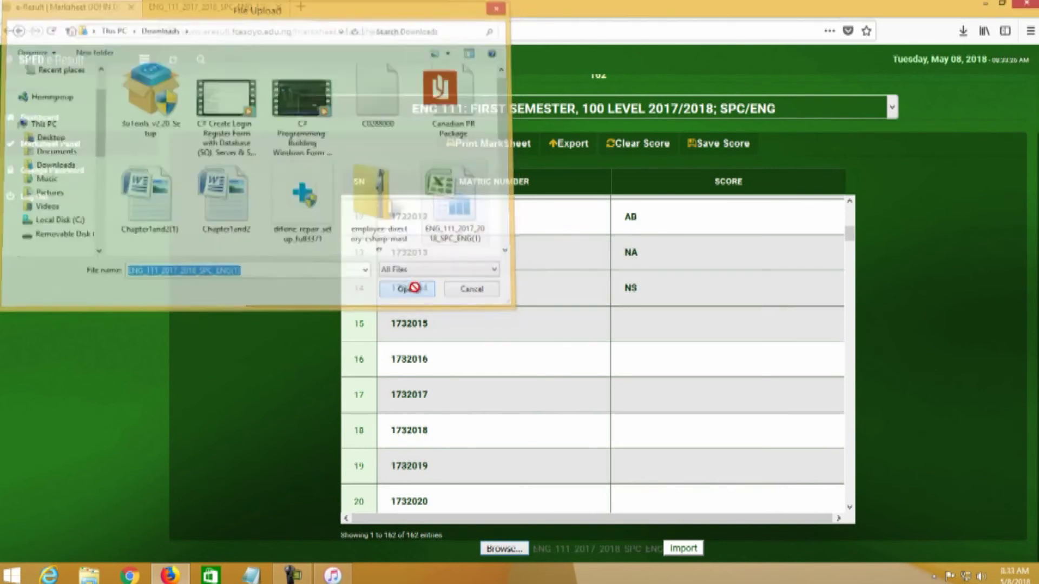
Import the chosen spreadsheet's scores, close the extra browser tab, and acknowledge the Imported Successfully message.
click(682, 549)
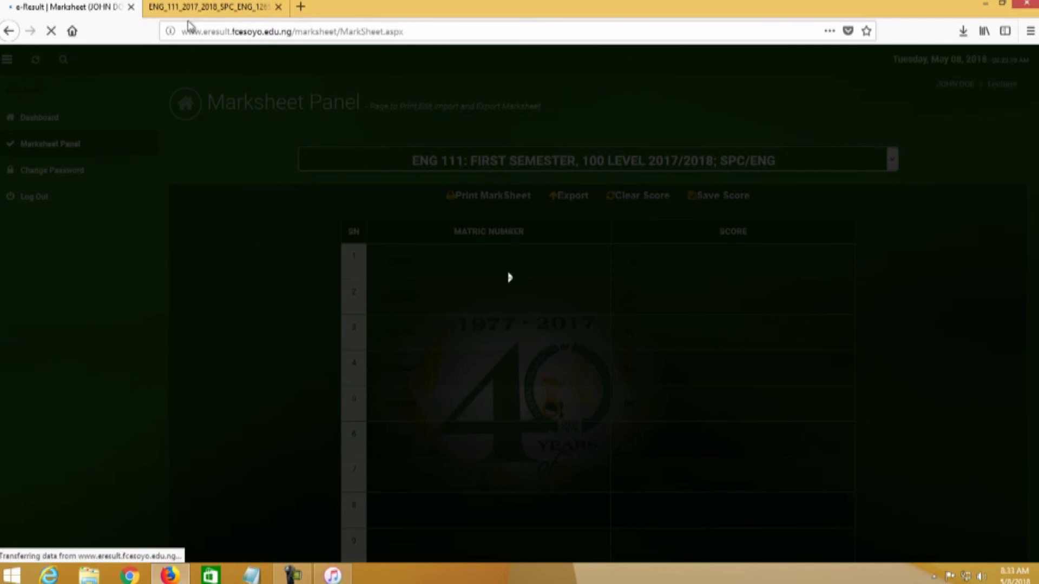
click(278, 6)
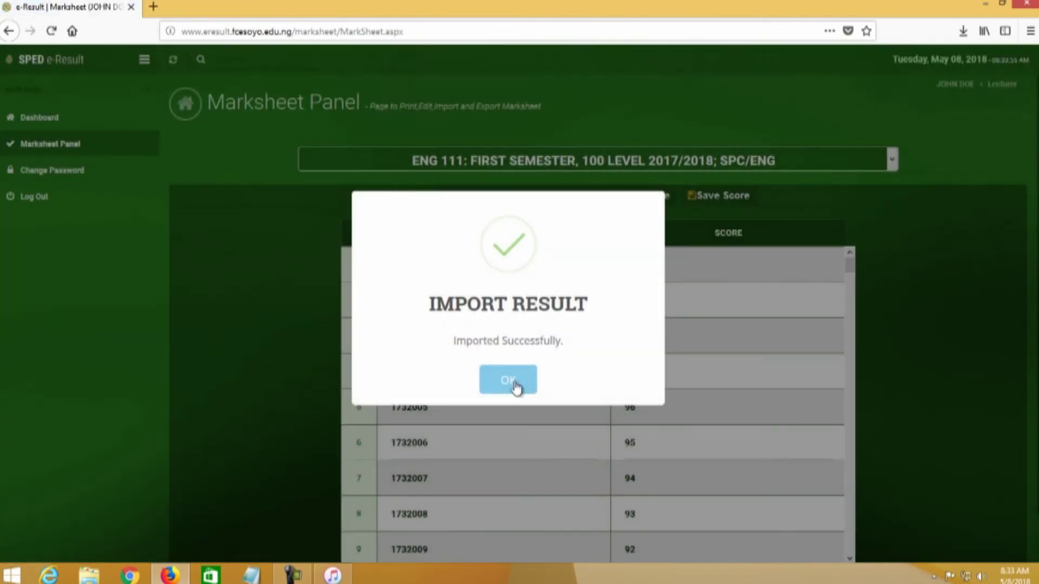
click(511, 381)
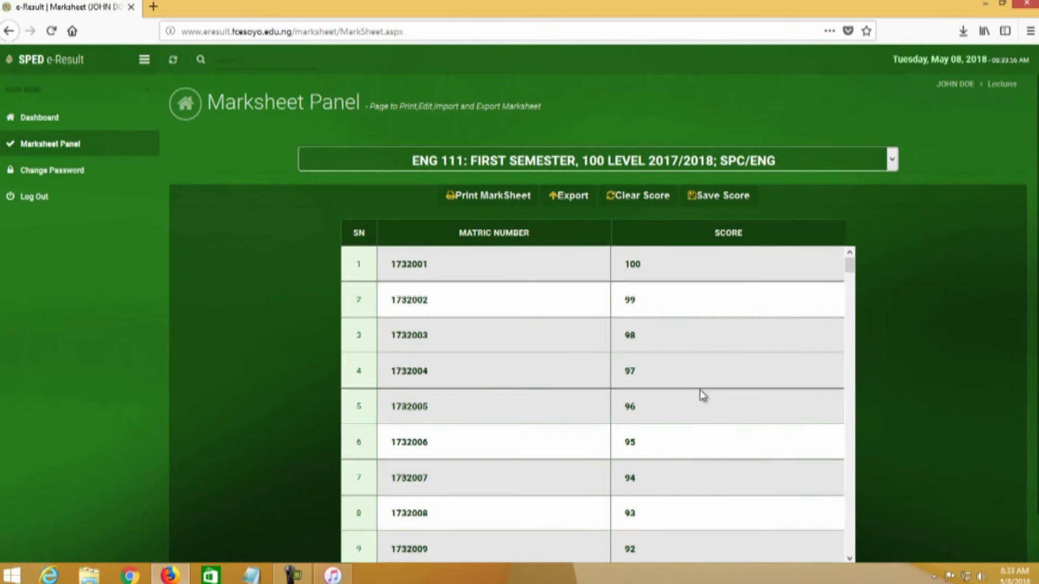
scroll(701, 393, down, 5)
scroll(701, 390, down, 3)
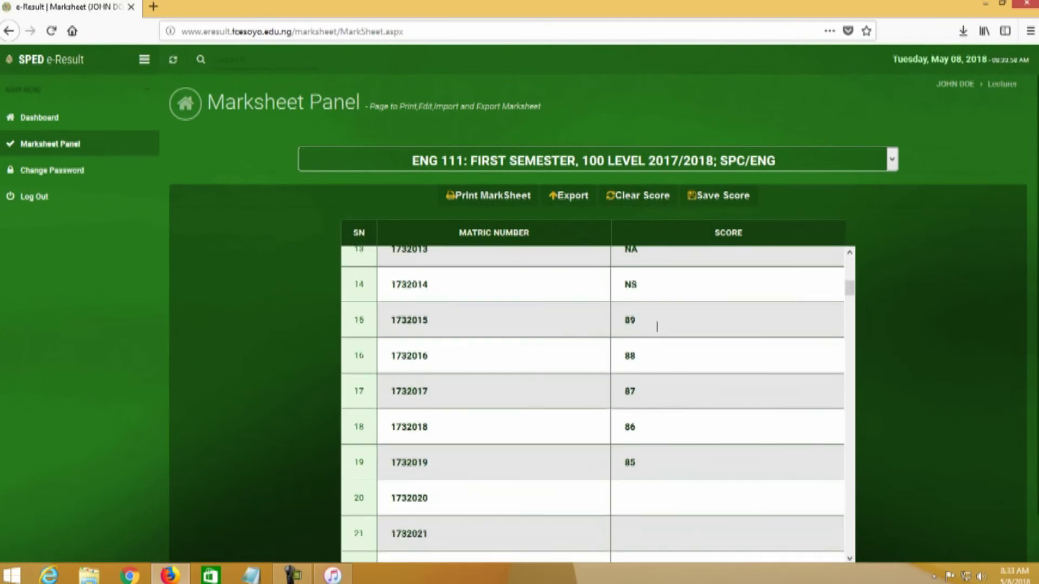
scroll(656, 327, up, 2)
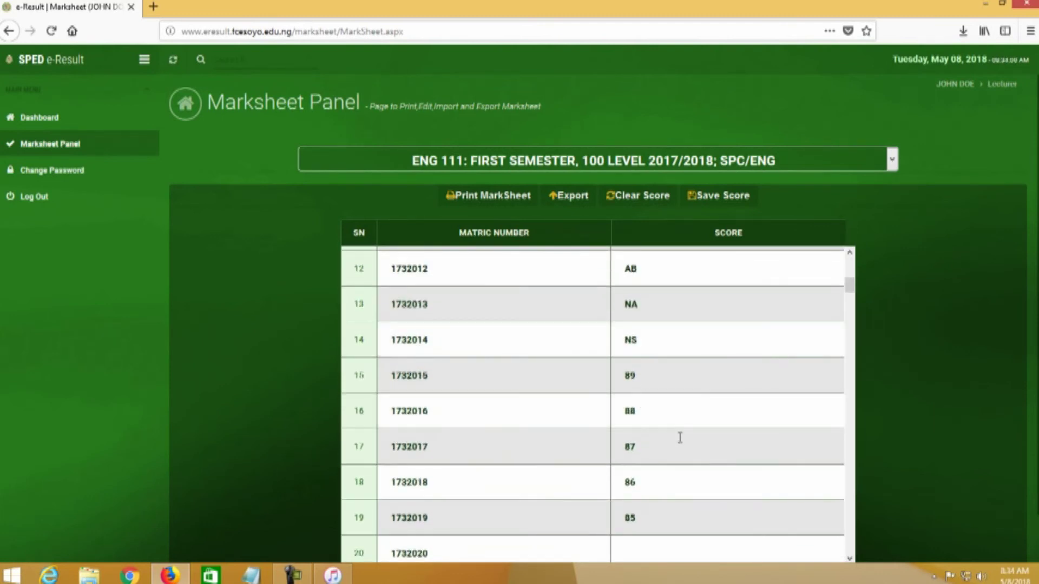
scroll(680, 437, up, 2)
scroll(680, 437, down, 3)
scroll(680, 437, down, 3)
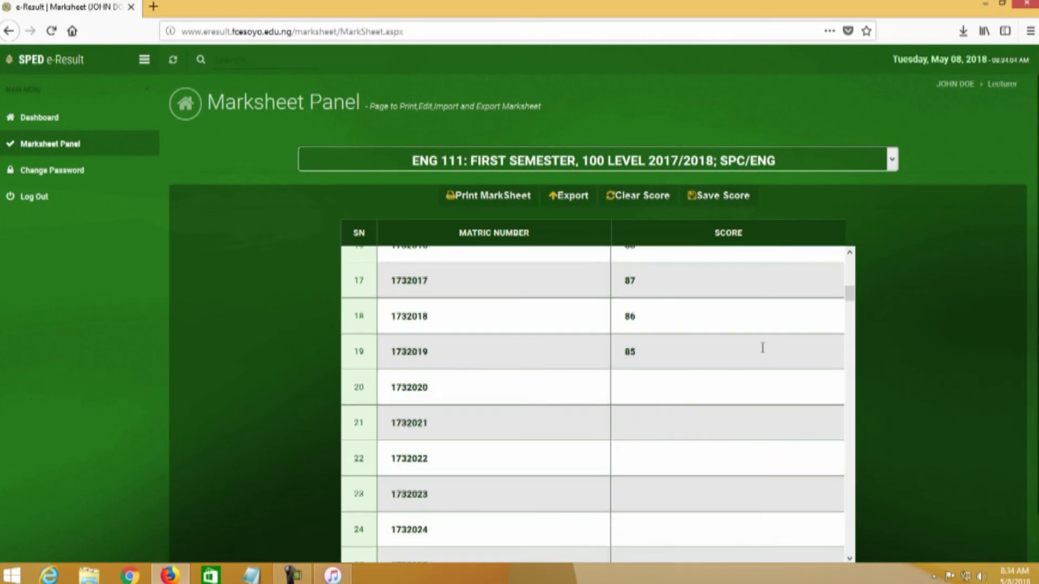
scroll(721, 373, down, 3)
drag(849, 309, 847, 396)
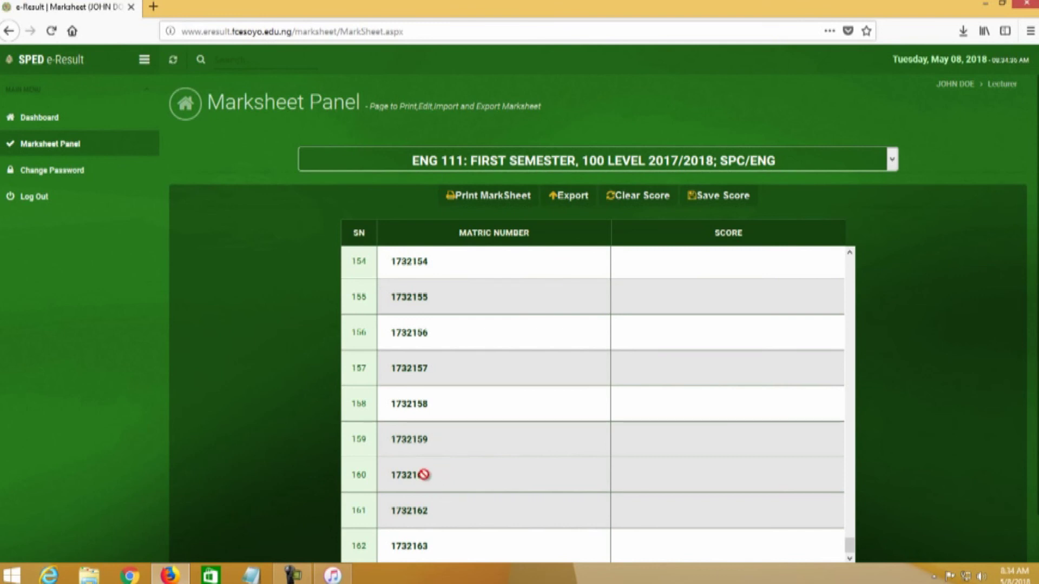
double_click(419, 439)
double_click(413, 403)
click(433, 396)
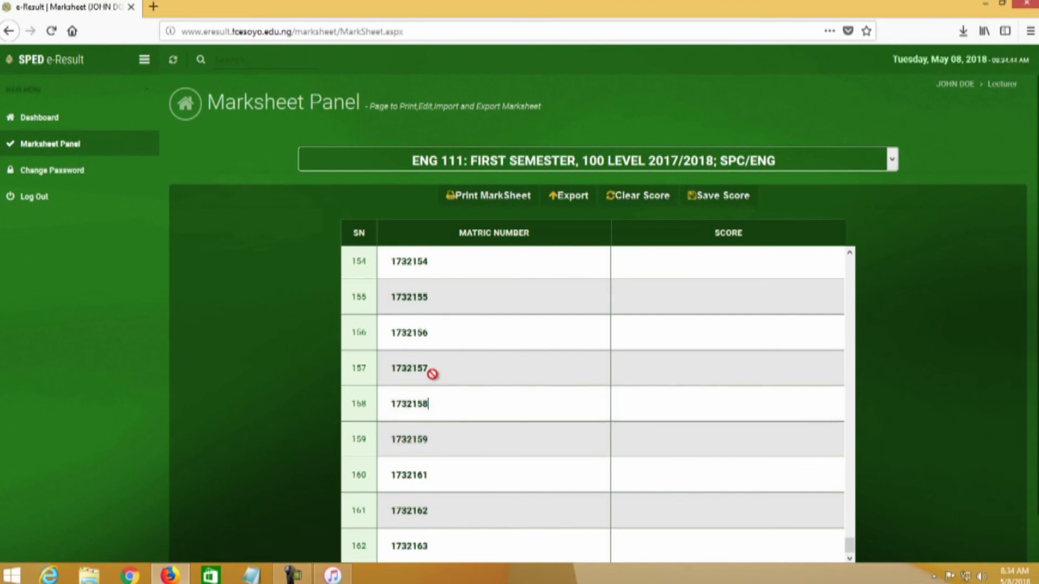
double_click(432, 368)
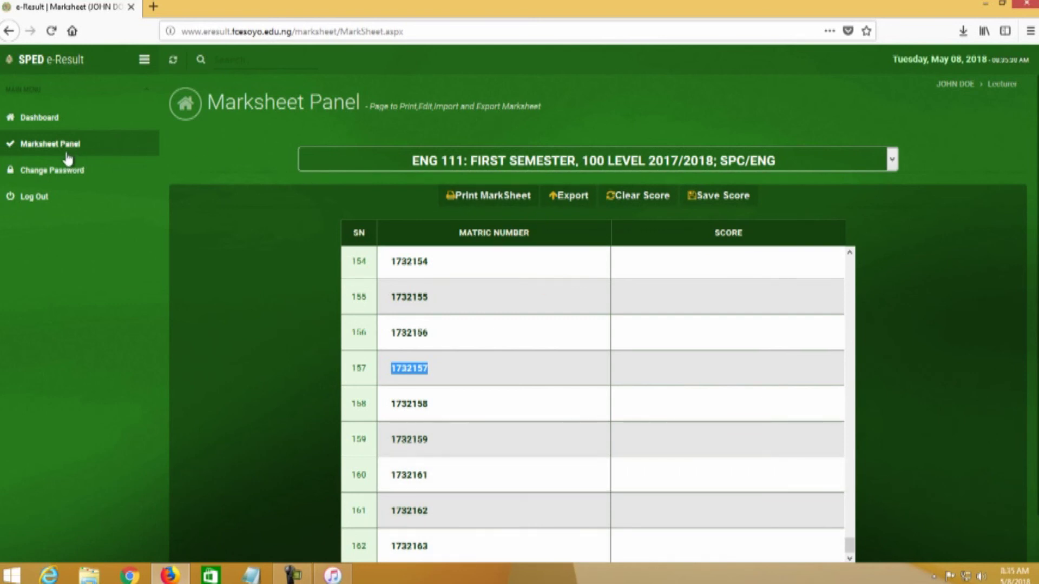
click(34, 118)
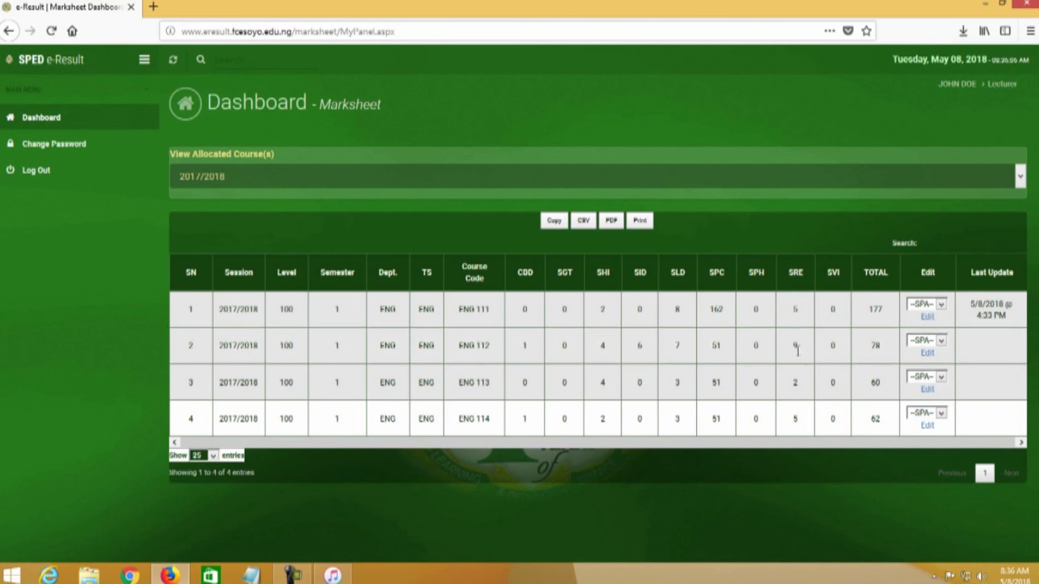
Choose SRE in the ENG 112 Edit dropdown and open its 2017/2018 first-semester marksheet.
click(942, 341)
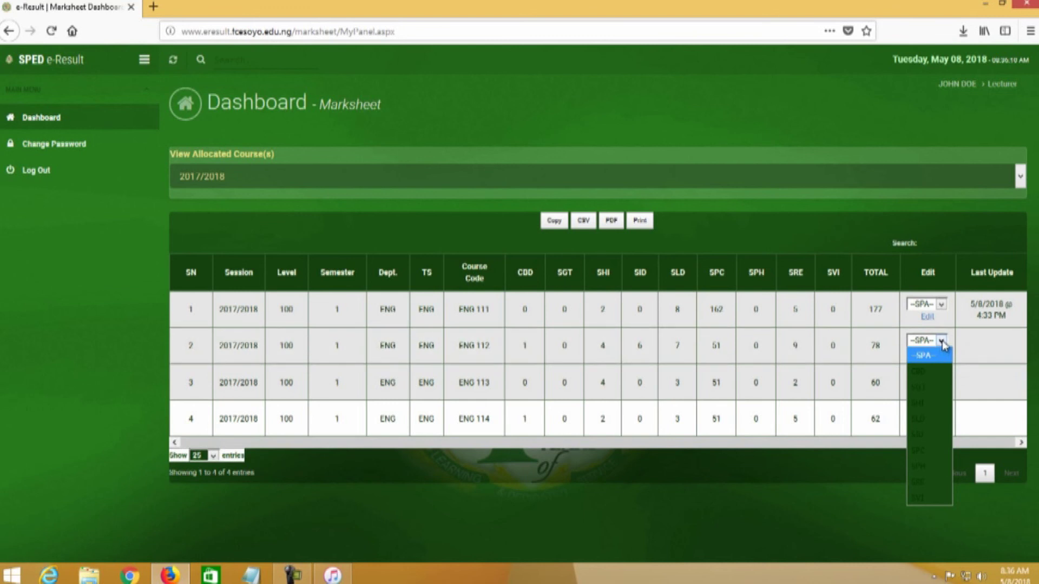
click(928, 482)
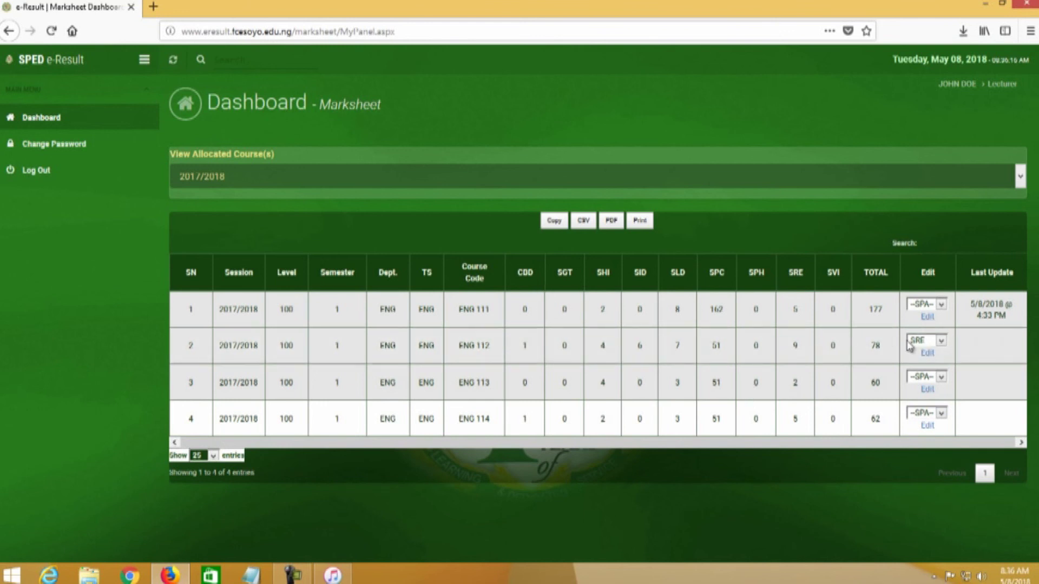
click(941, 341)
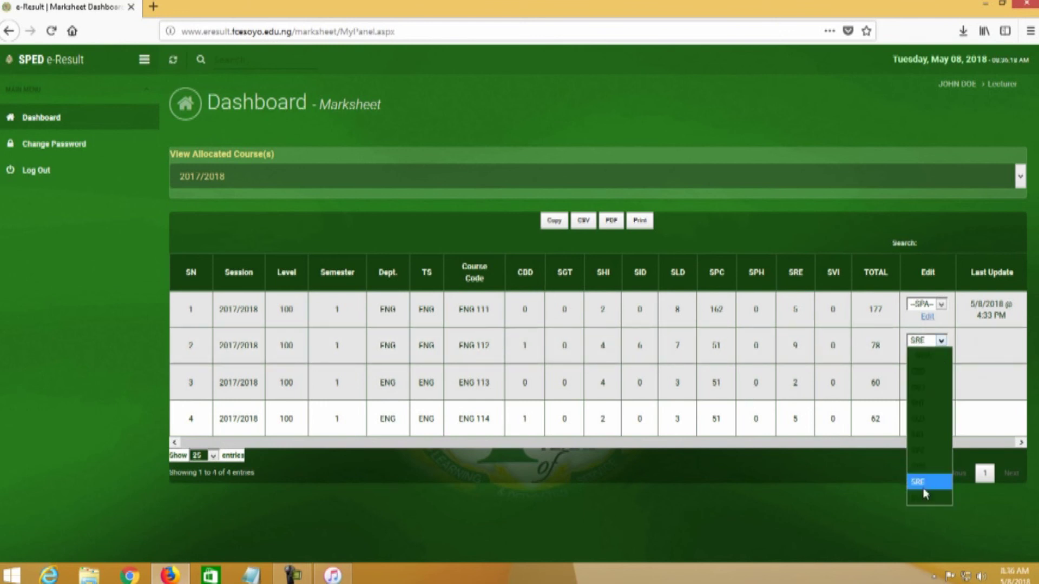
click(924, 490)
click(925, 354)
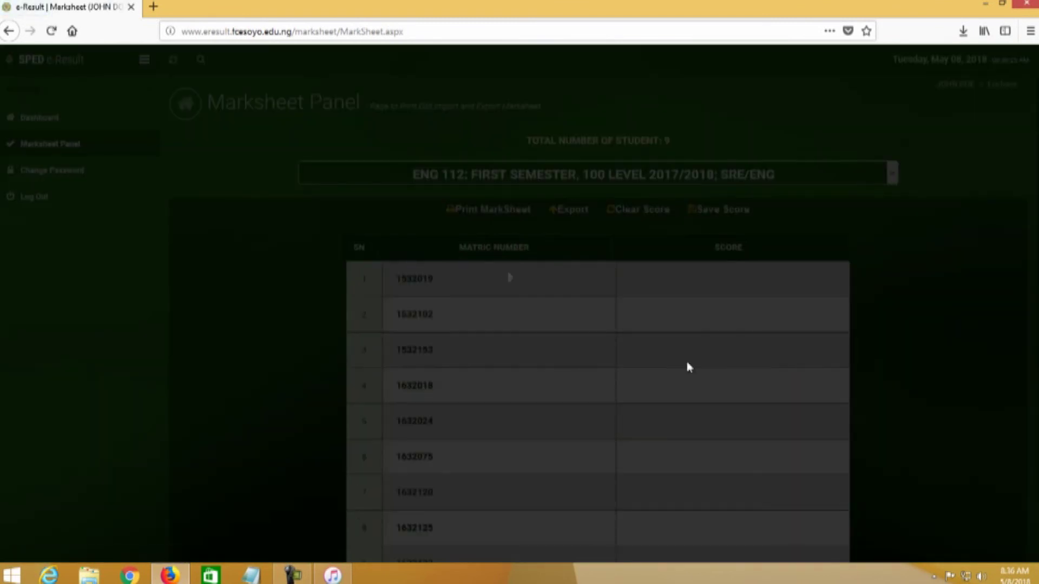
Enter NA, AB and NS for ENG 112 students 1–3 and 120 for student 4.
scroll(598, 320, down, 2)
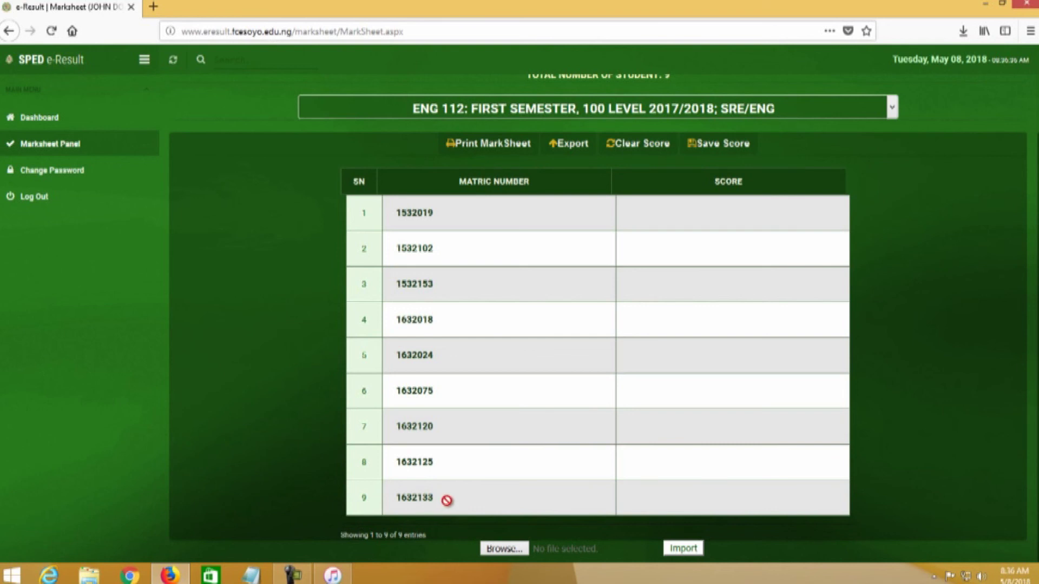
click(706, 214)
click(681, 253)
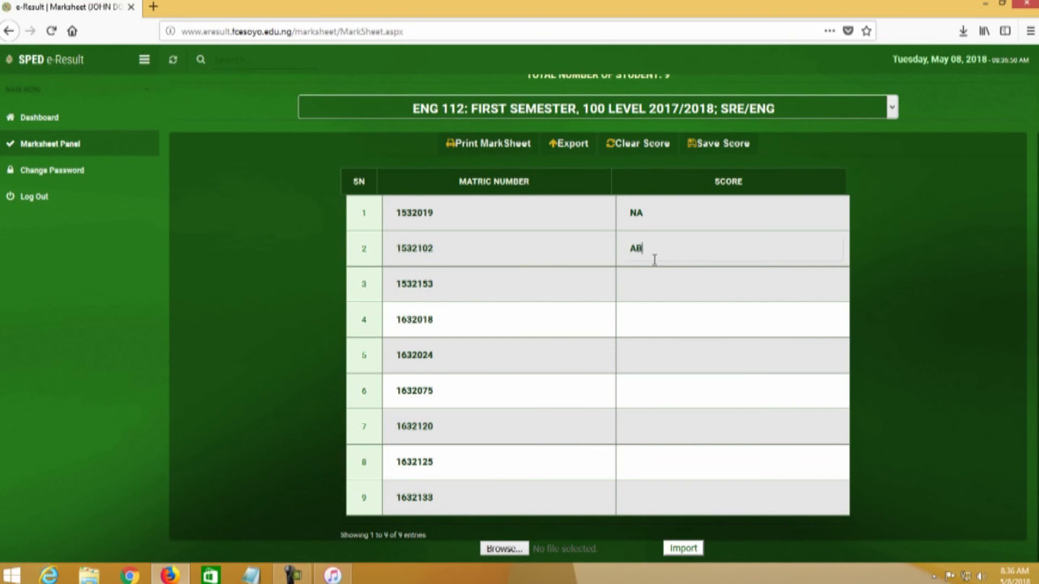
click(654, 278)
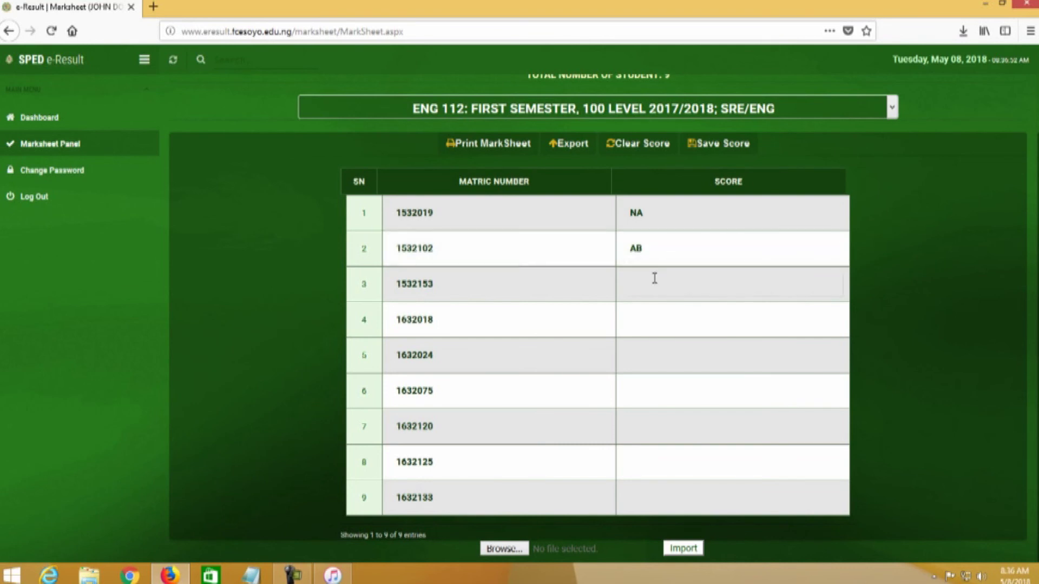
click(643, 320)
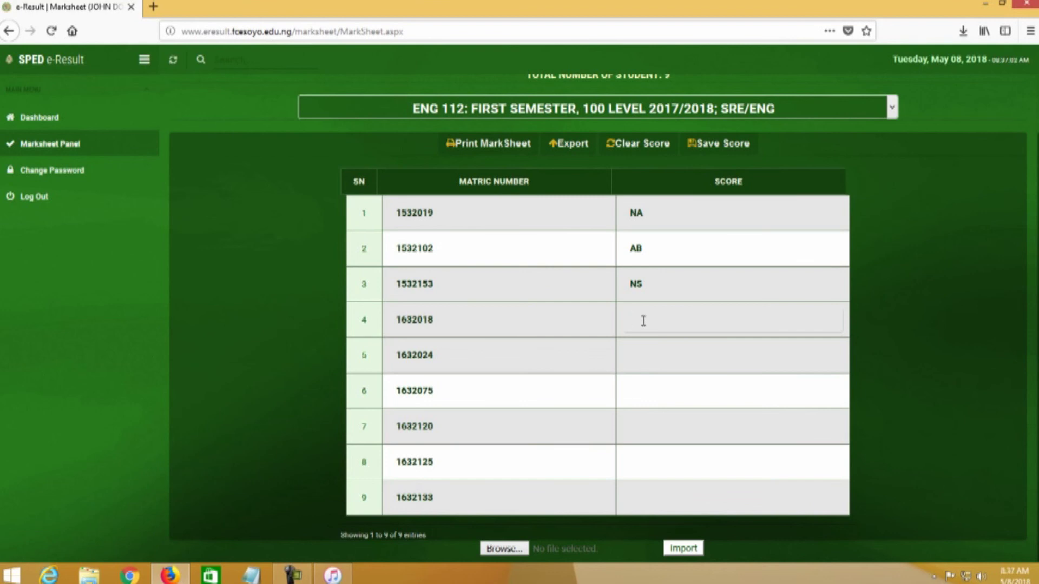
text(20)
click(663, 359)
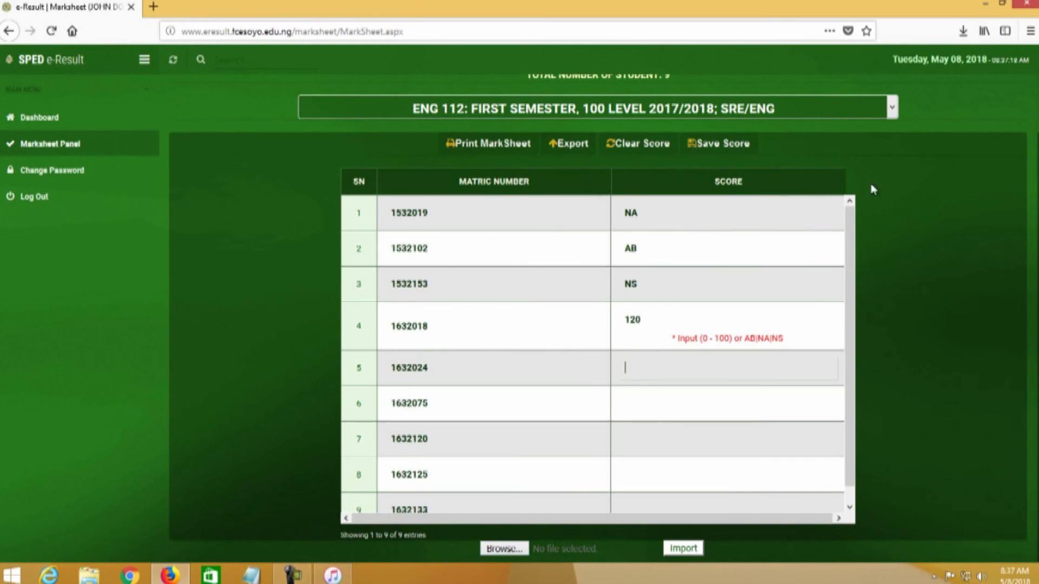
scroll(1036, 111, up, 1)
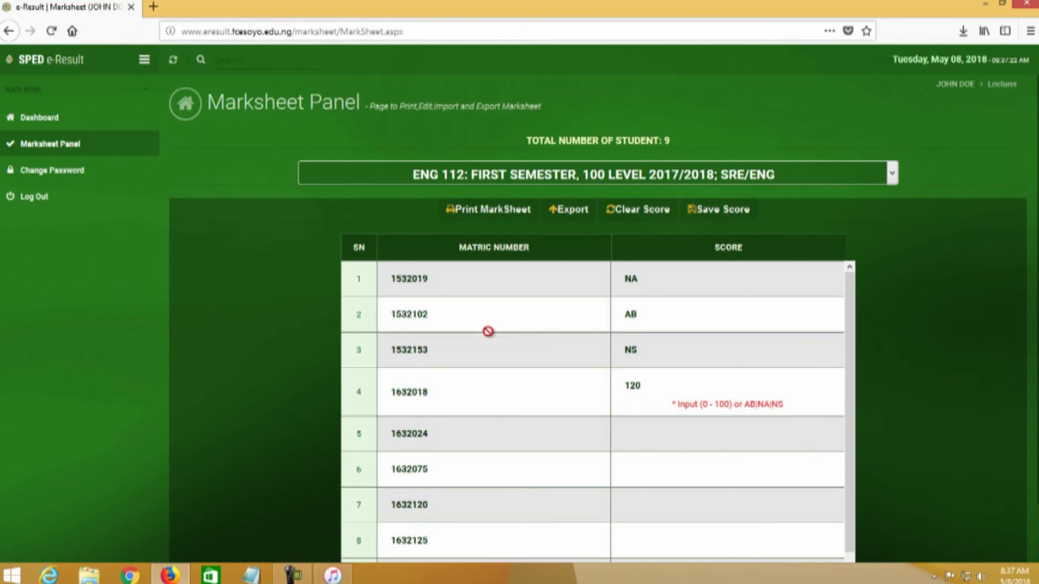
Log out from the sidebar, reaching the 'Thank You! You are Log Out.' login page.
scroll(725, 271, down, 1)
scroll(725, 271, up, 1)
click(36, 198)
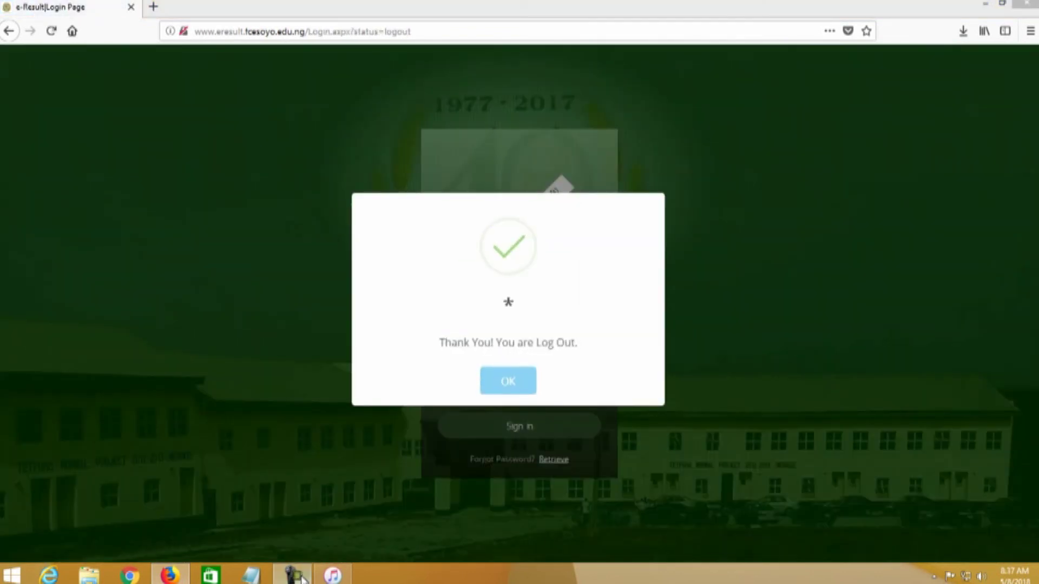
click(292, 575)
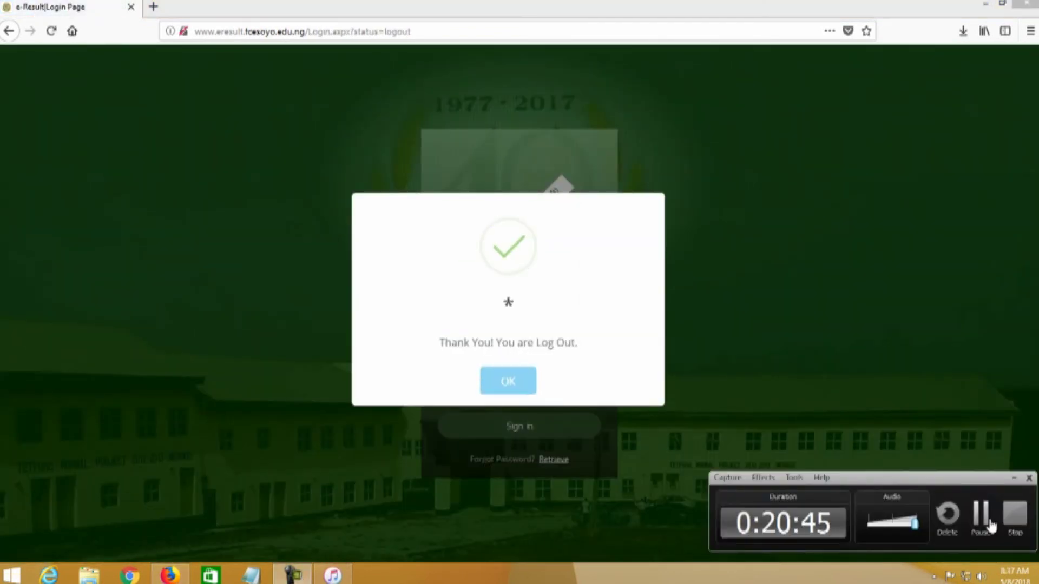